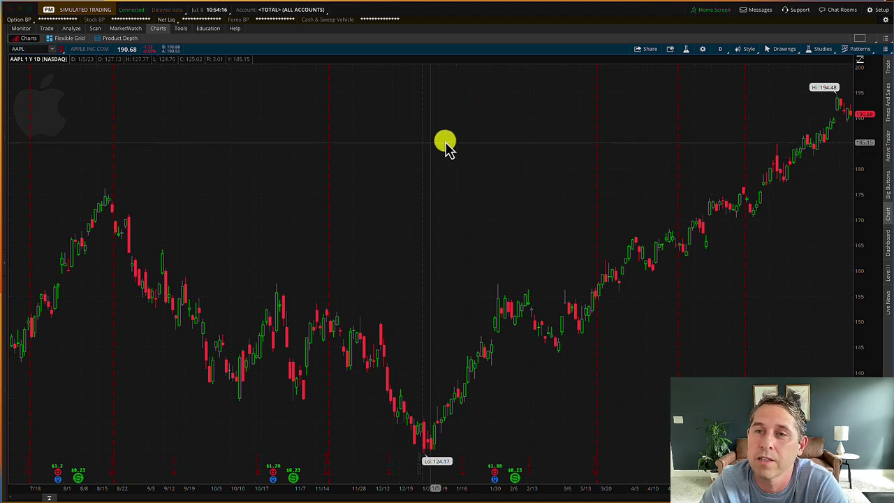
Add the RSI study to the AAPL chart with length 14, over bought 70 and over sold 30.
left_click(686, 50)
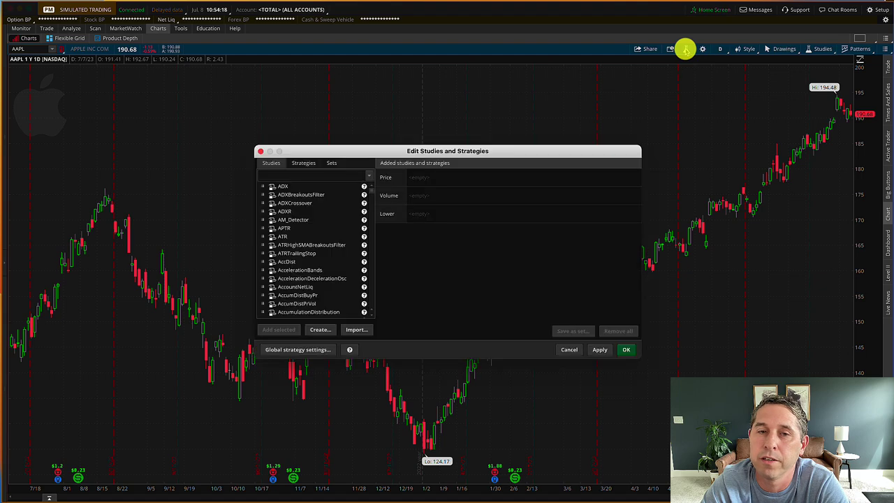
type("rsi")
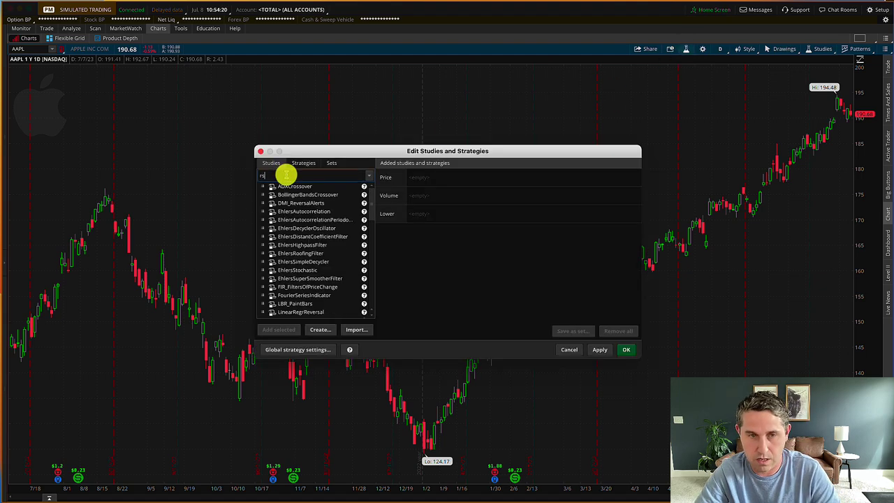
left_click(282, 194)
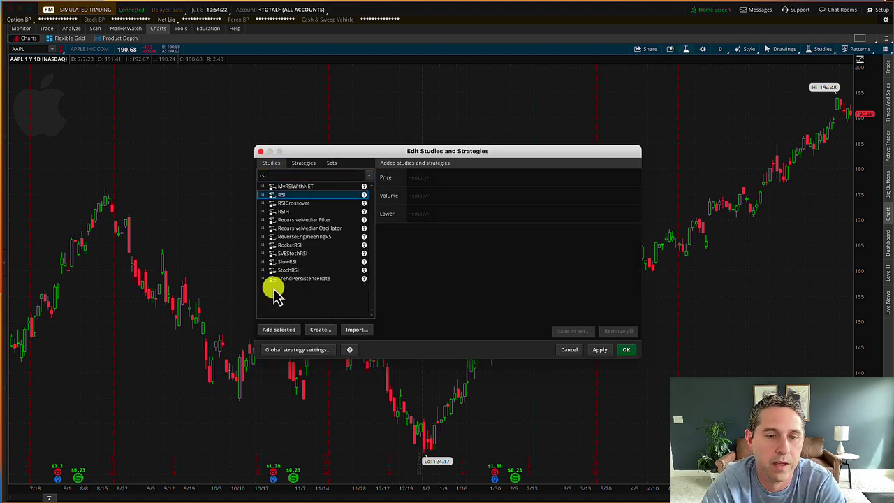
left_click(278, 330)
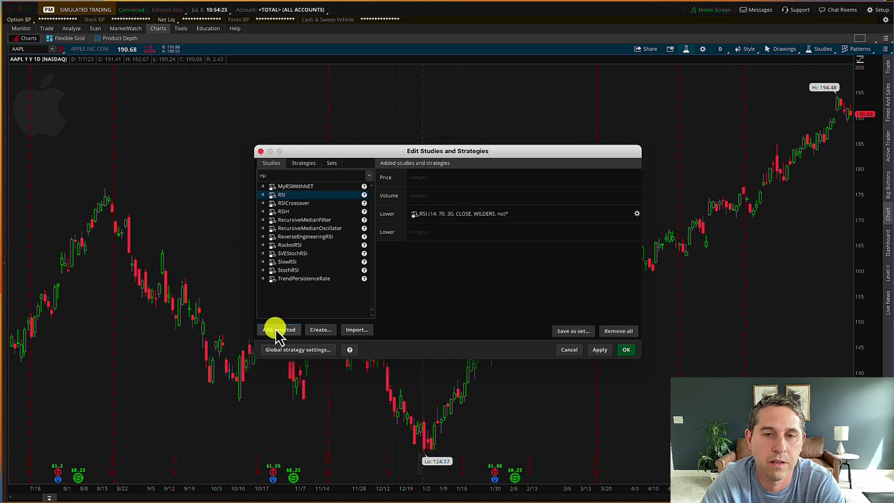
left_click(636, 213)
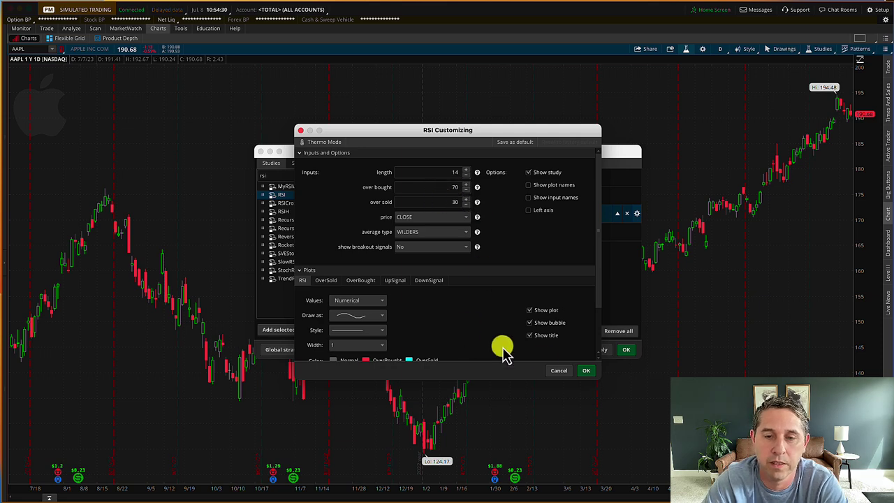
left_click(586, 370)
left_click(599, 350)
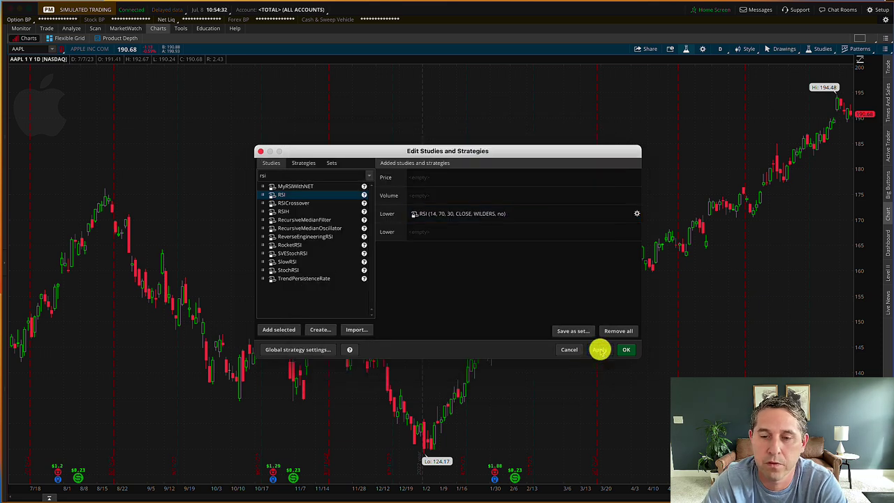
left_click(625, 350)
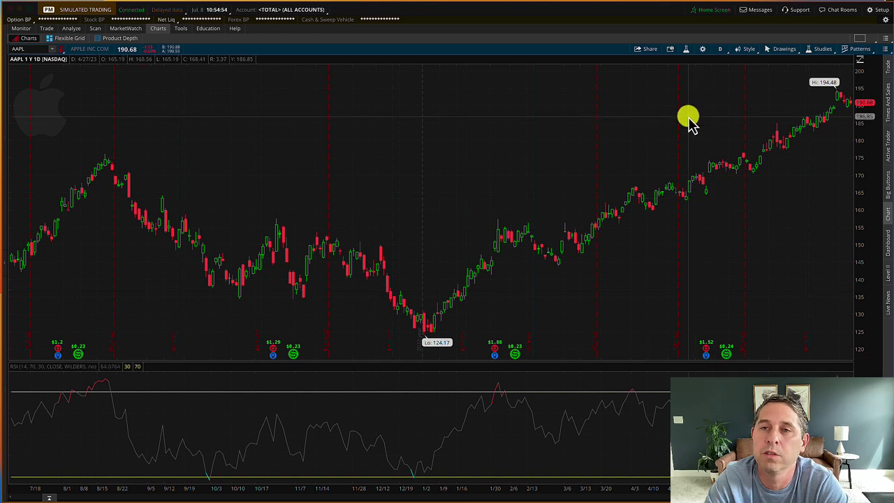
Find the SimpleMovingAvg study and add it to the chart's price studies.
left_click(686, 49)
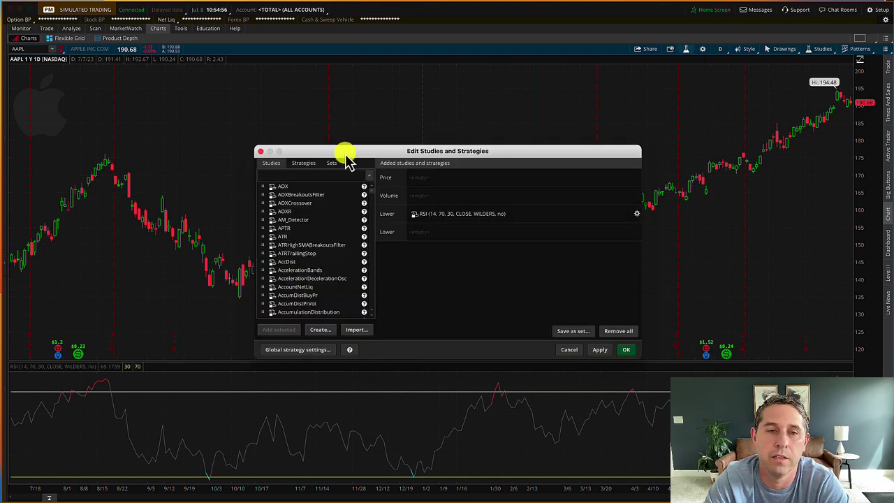
left_click(316, 176)
type("simple")
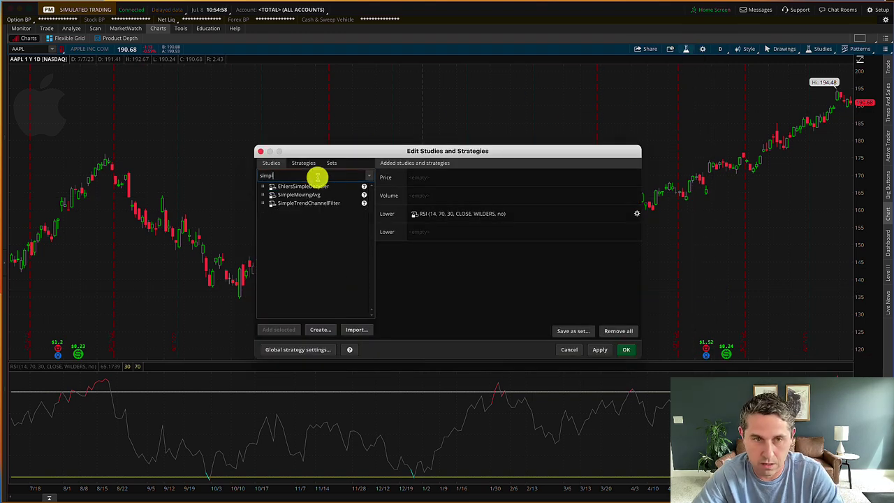
left_click(312, 195)
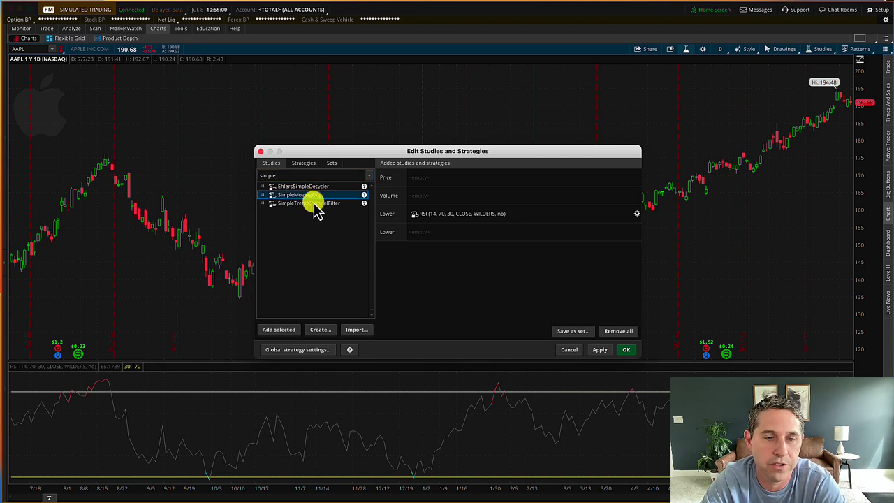
left_click(276, 329)
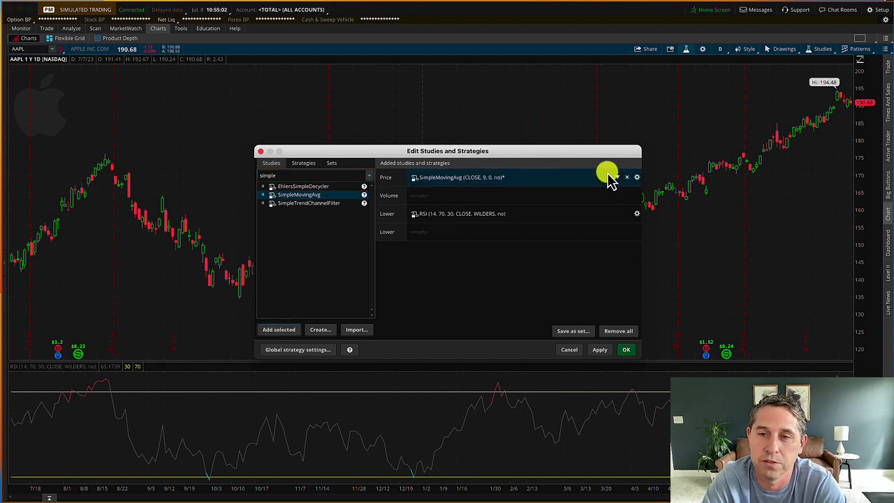
Set the simple moving average's length to 20 and its line color to light gray, and apply it to the chart.
left_click(635, 177)
double_click(447, 186)
type("20")
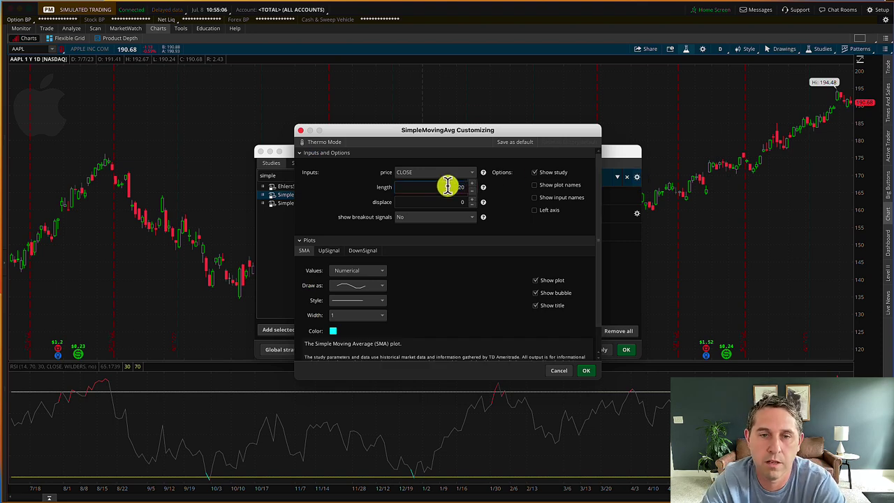
left_click(333, 331)
left_click(344, 343)
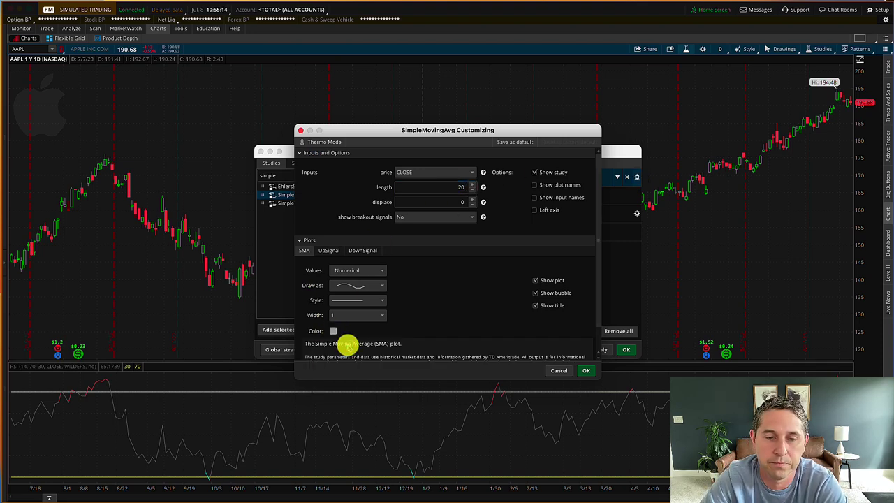
left_click(585, 371)
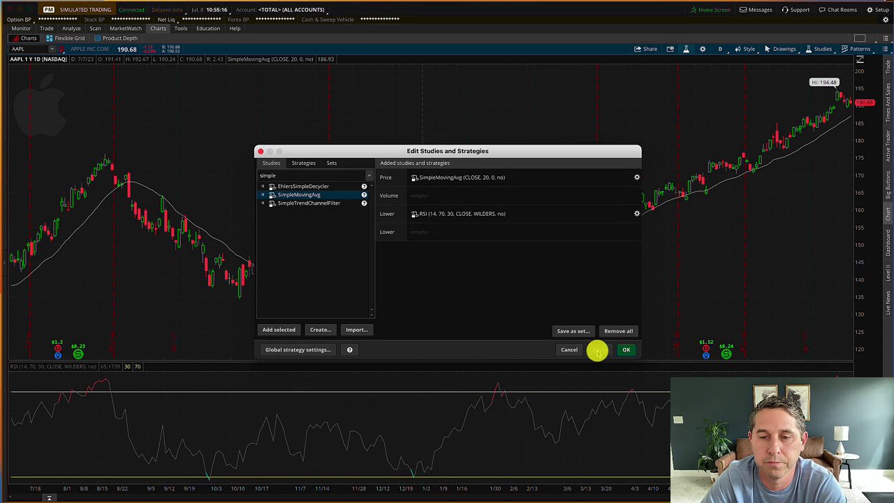
left_click(625, 352)
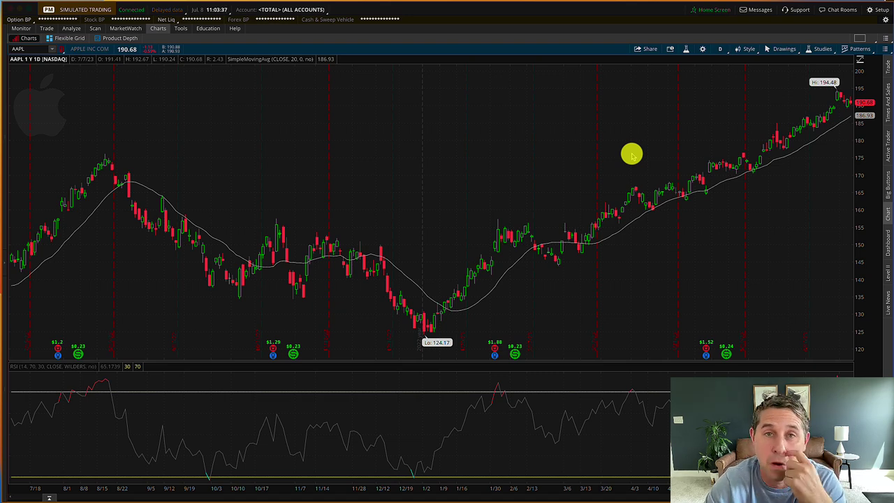
Find the PriceChannel study and add it to the chart's price studies.
left_click(686, 49)
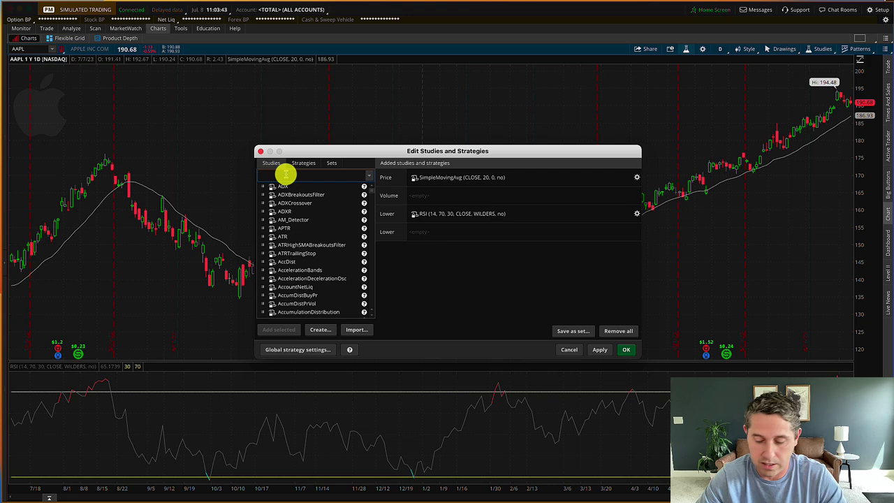
type("price")
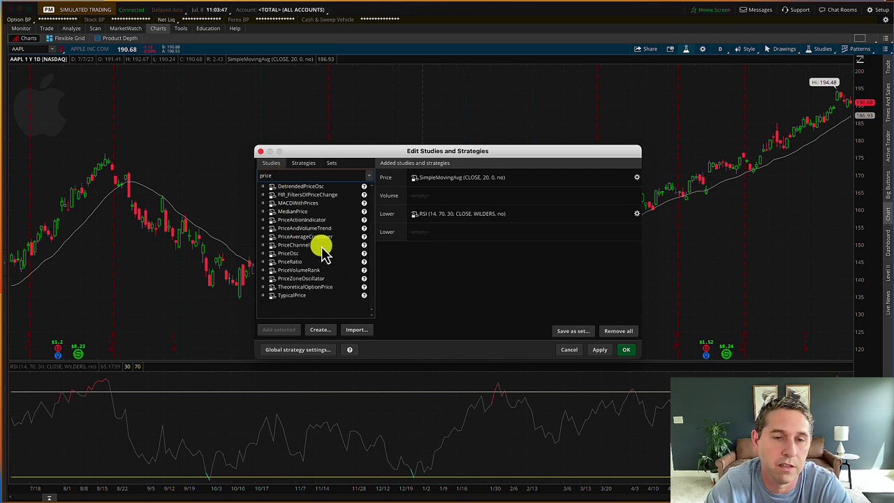
left_click(360, 245)
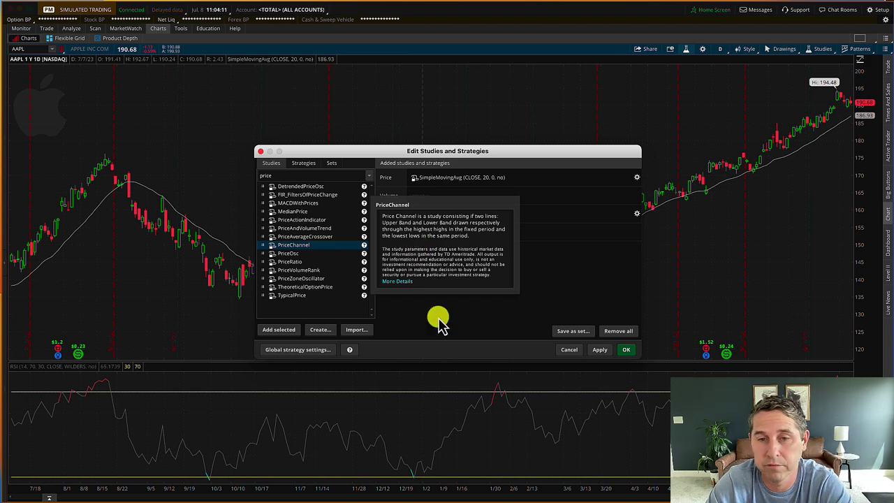
left_click(278, 330)
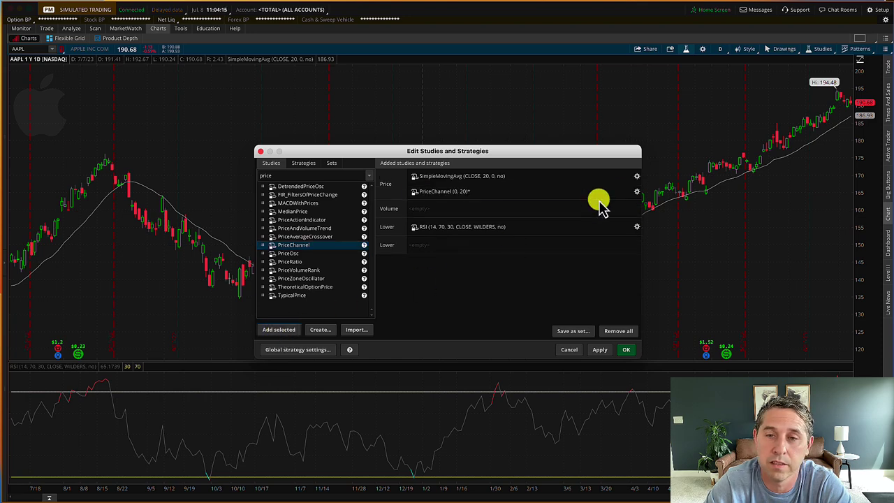
Set the PriceChannel length to 14 and apply the study to the chart.
left_click(636, 192)
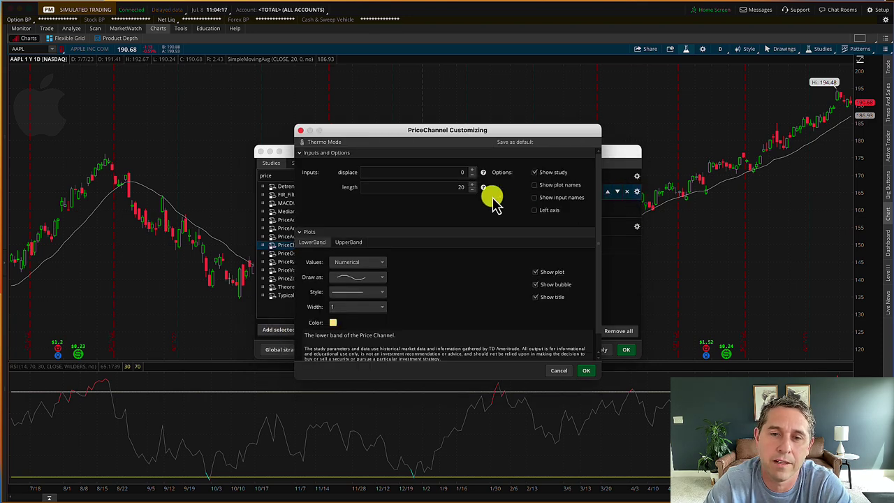
double_click(461, 187)
key("BackSpace")
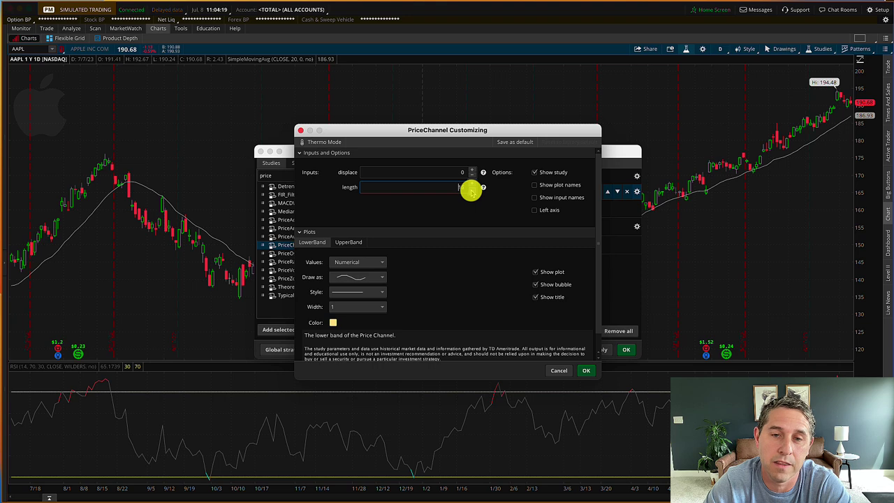
type("14")
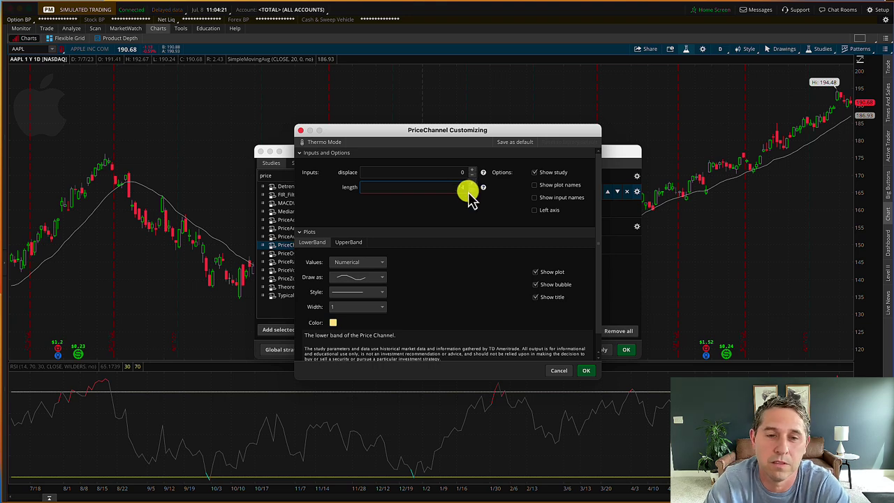
left_click(586, 370)
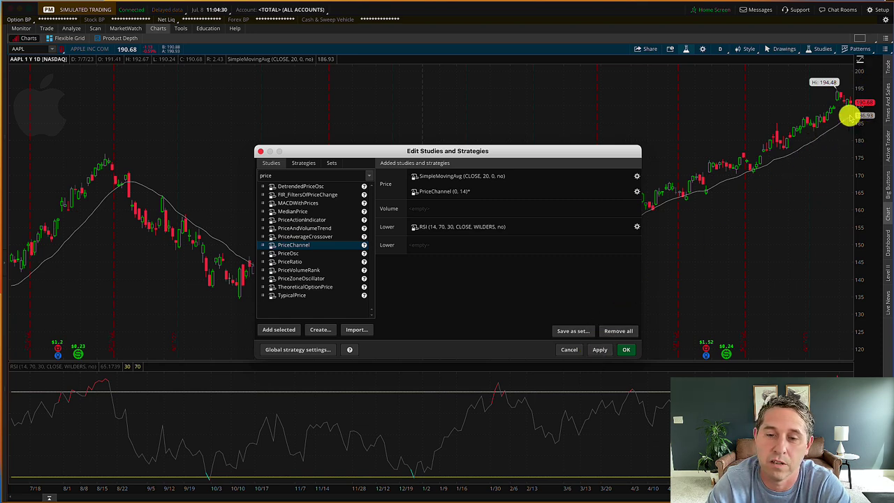
left_click(599, 349)
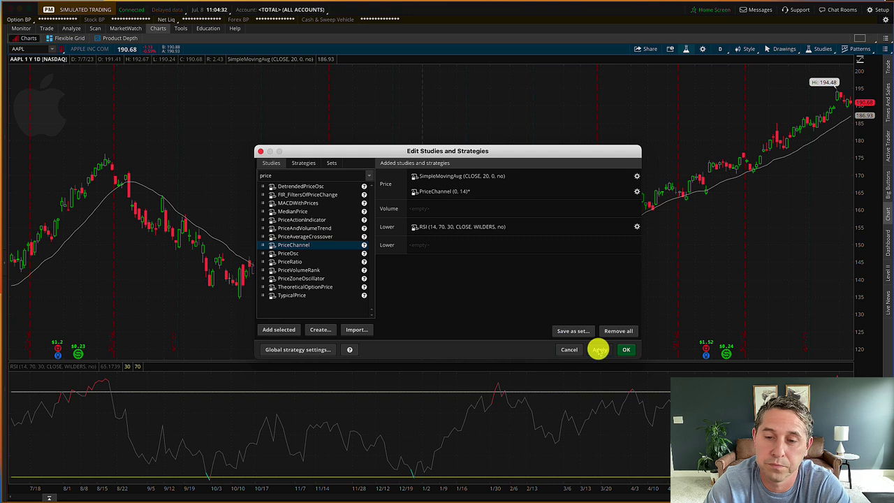
left_click(625, 349)
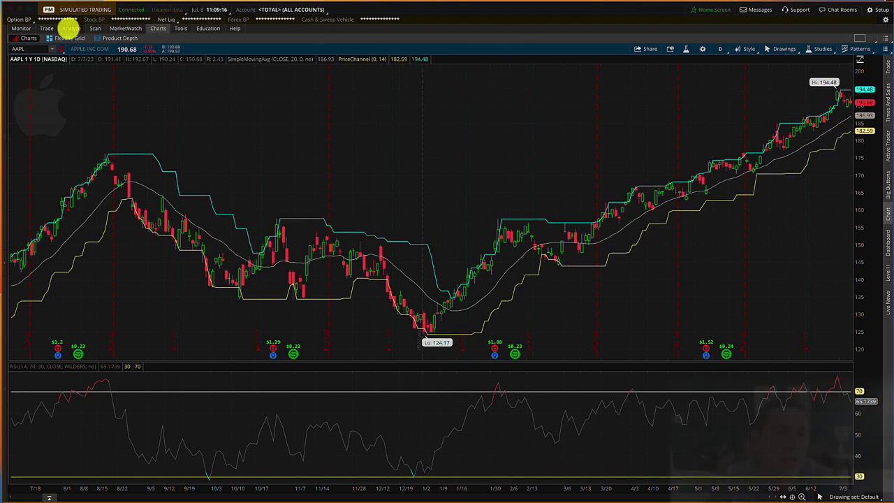
Examine AAPL's put prices and deltas for the 21 JUL 23 expiration in the option chain, and return to the chart.
left_click(70, 28)
left_click(26, 41)
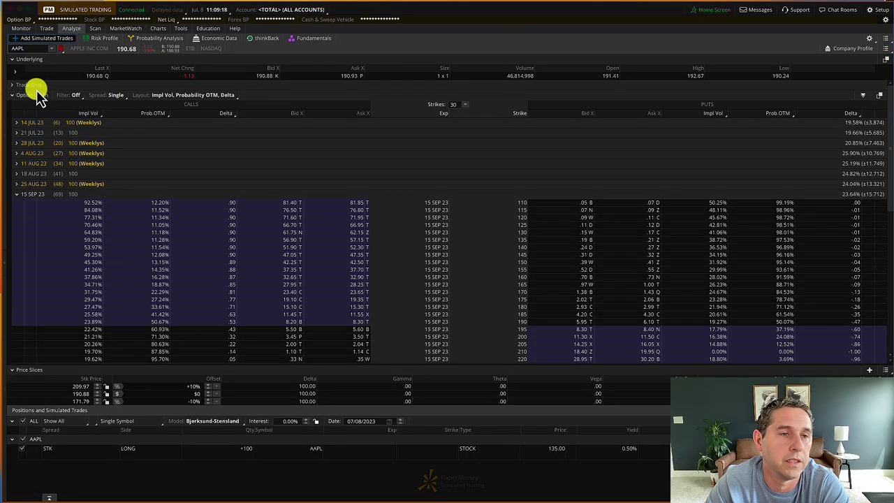
left_click(16, 133)
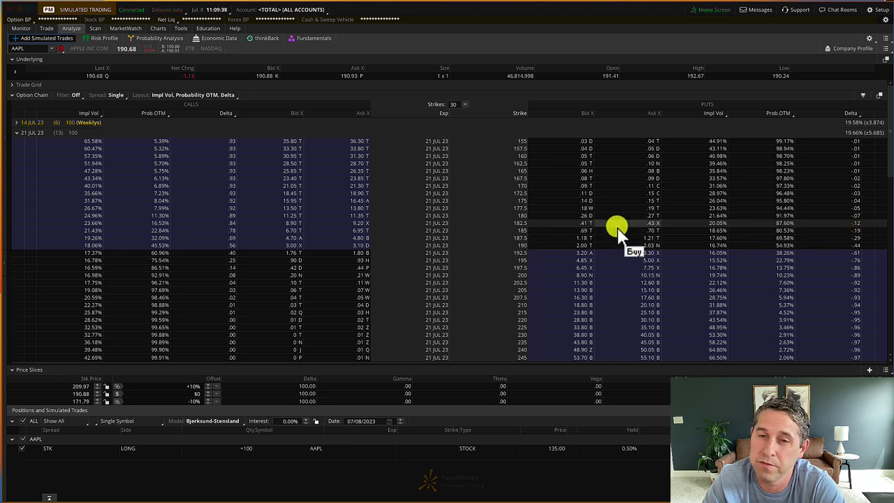
left_click(158, 29)
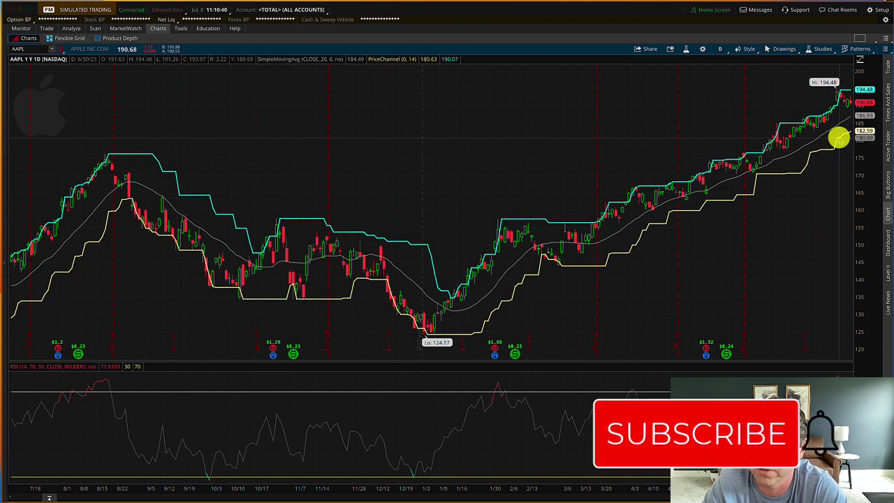
Chart TSLA and compare its lower price channel with the 21 JUL 23 put strikes in the option chain.
left_click(24, 49)
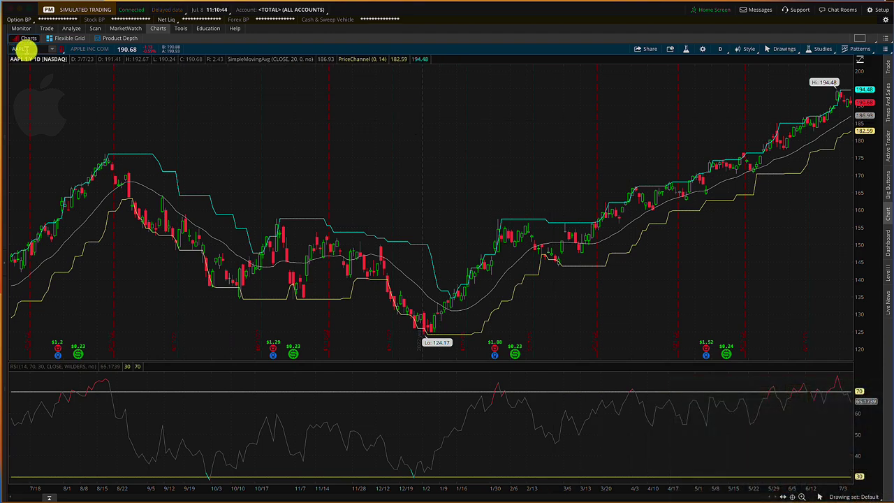
type("TSLA")
key("Return")
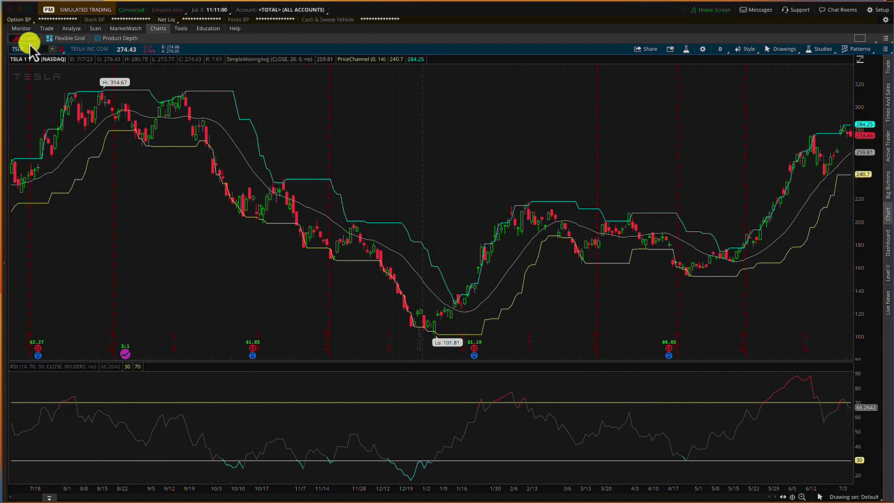
left_click(71, 29)
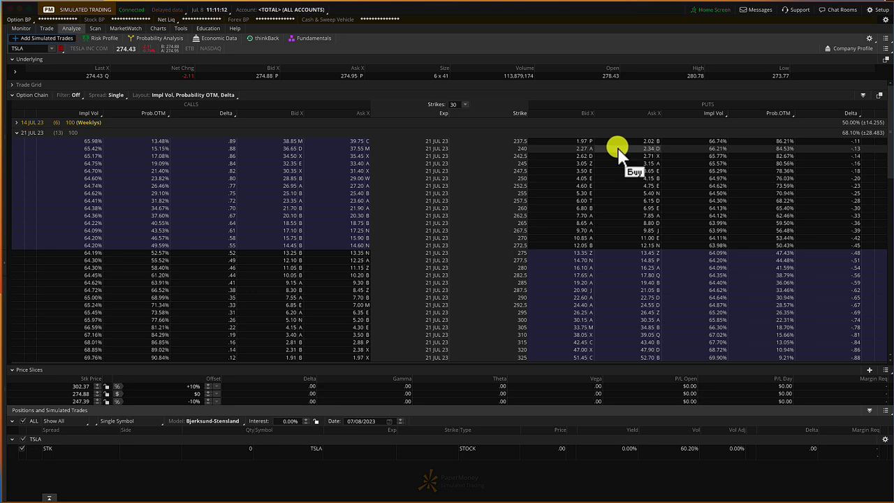
left_click(158, 28)
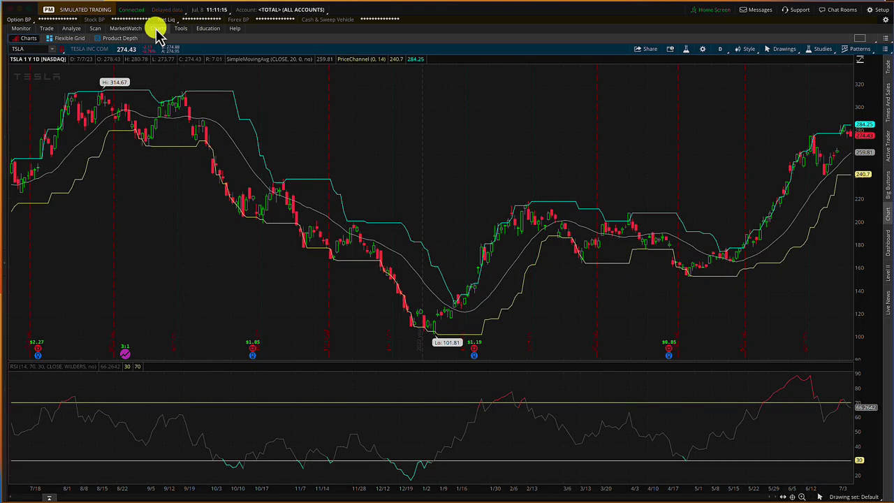
Chart WMT and compare its lower price channel with the 21 JUL 23 put strikes in the option chain.
left_click(31, 49)
type("WMT")
key("Return")
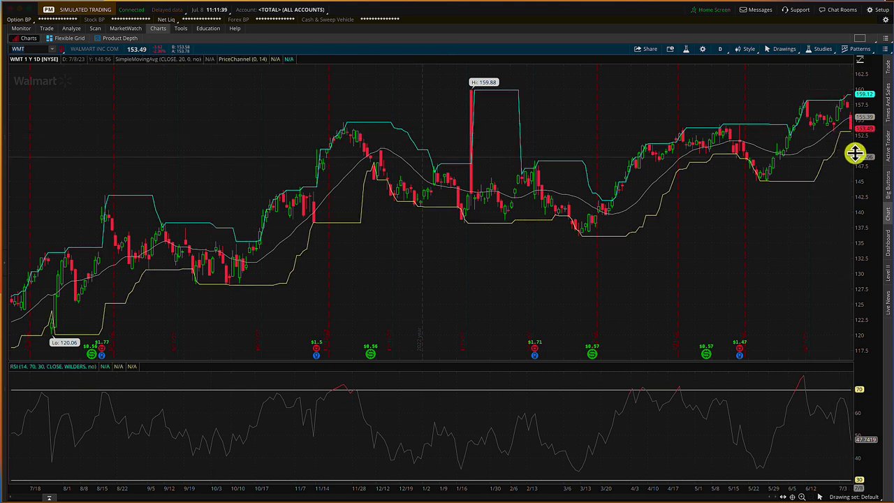
left_click(73, 28)
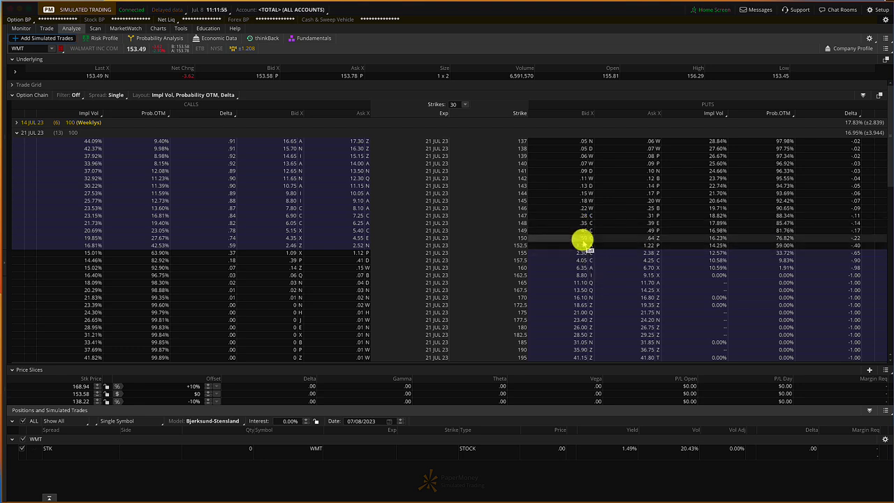
left_click(157, 28)
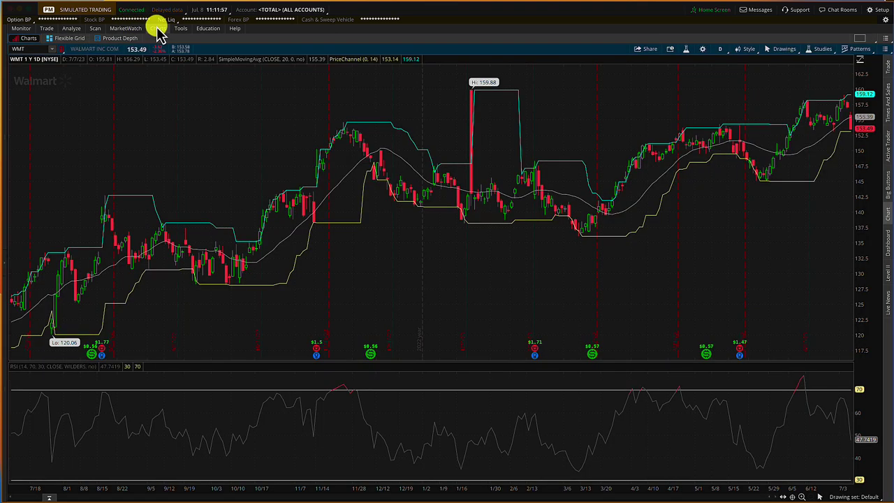
Chart CAT and compare its lower price channel with the 21 JUL 23 put strikes in the option chain.
left_click(24, 49)
type("CAT")
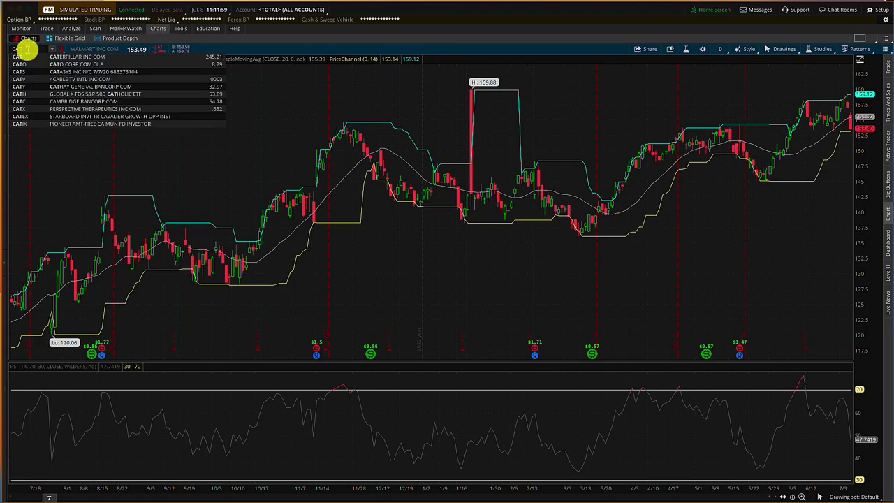
key("Return")
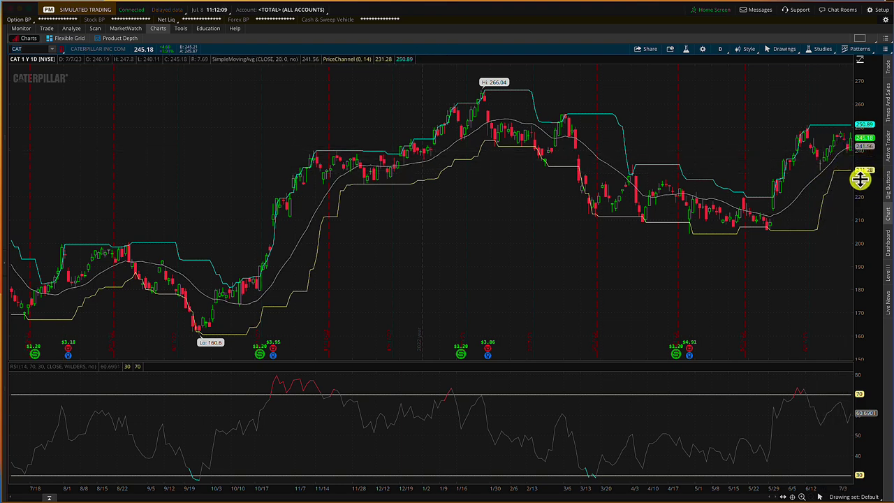
left_click(71, 28)
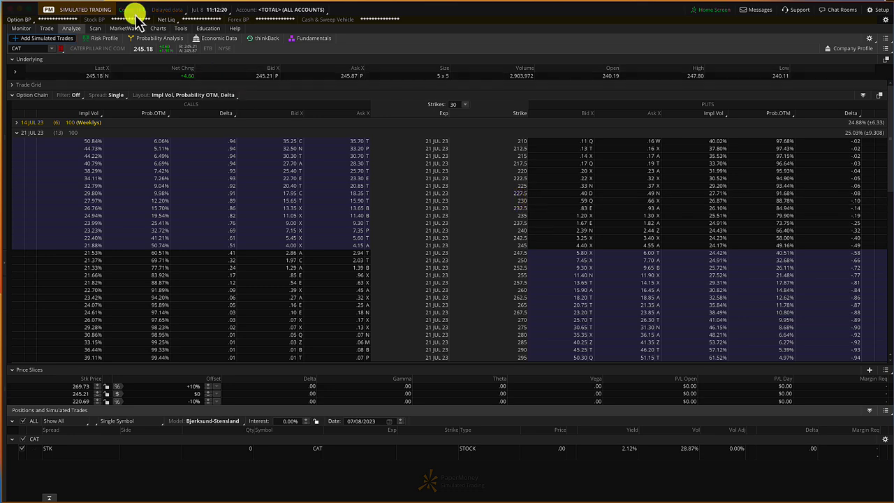
left_click(160, 28)
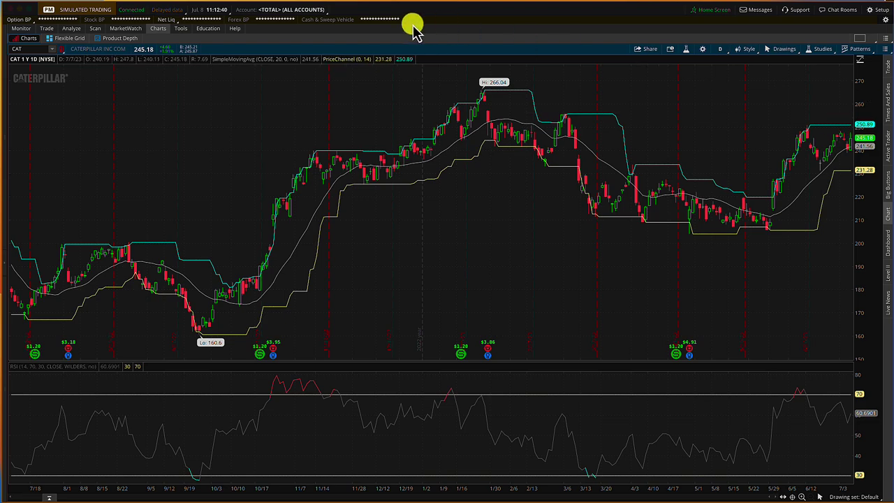
left_click(71, 28)
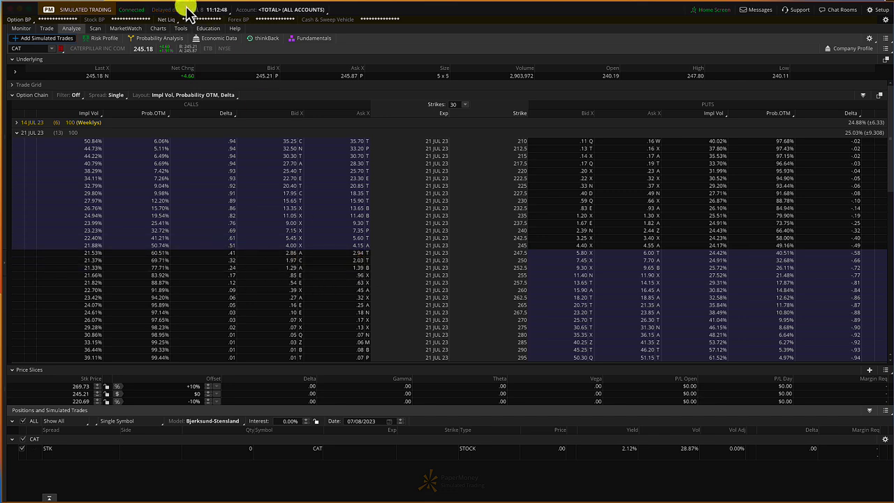
left_click(158, 28)
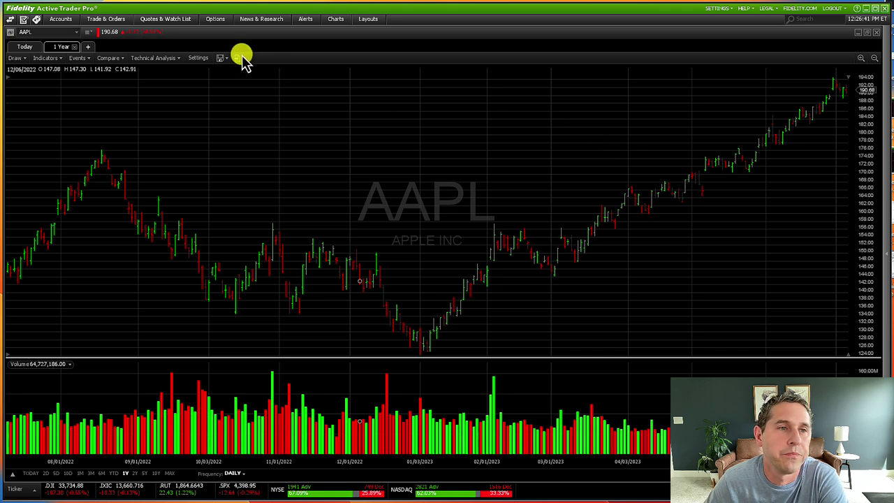
In Fidelity Active Trader Pro, add the Relative Strength Index indicator to the one-year AAPL chart.
left_click(48, 59)
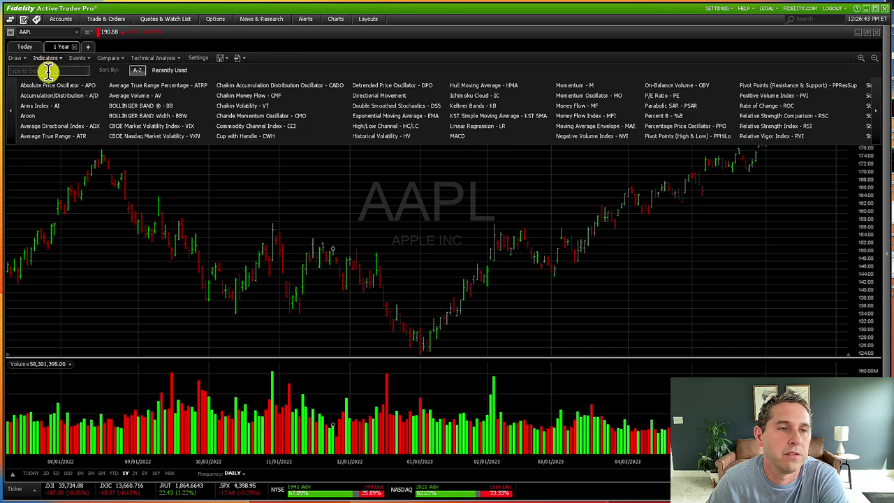
type("rsi")
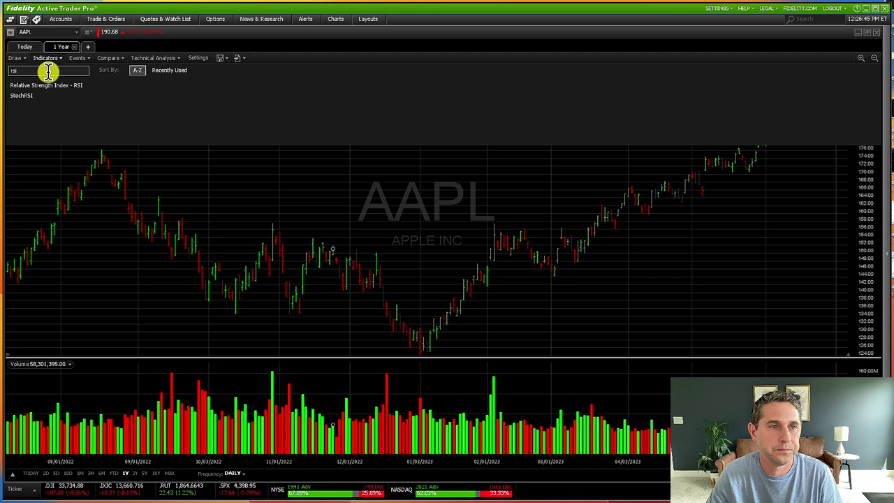
left_click(46, 85)
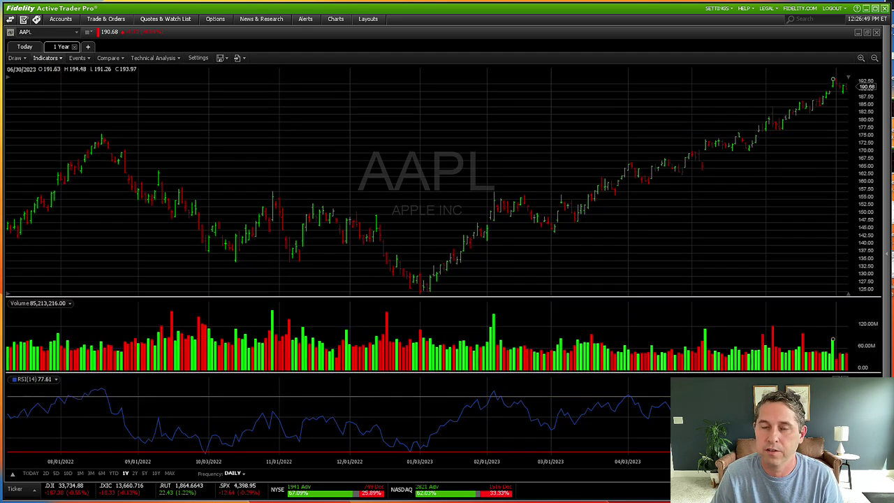
Add a Simple Moving Average indicator to the AAPL chart and set its line color to gray.
left_click(47, 59)
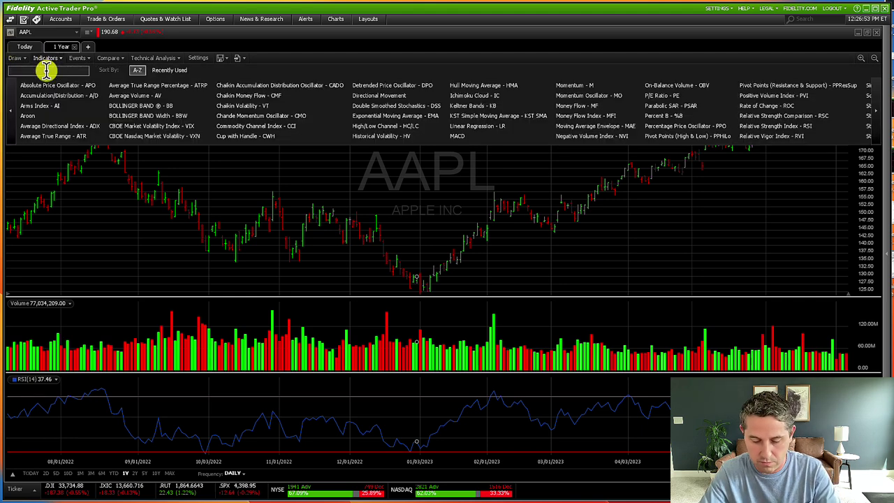
type("mov")
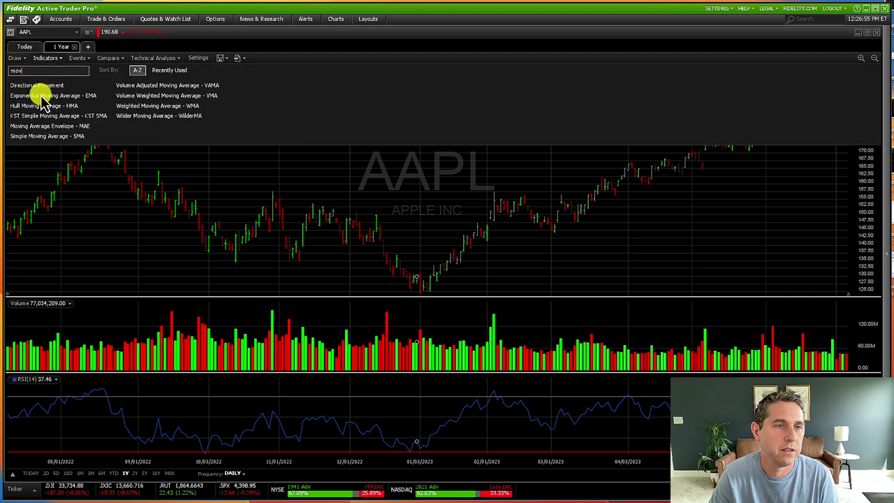
left_click(40, 136)
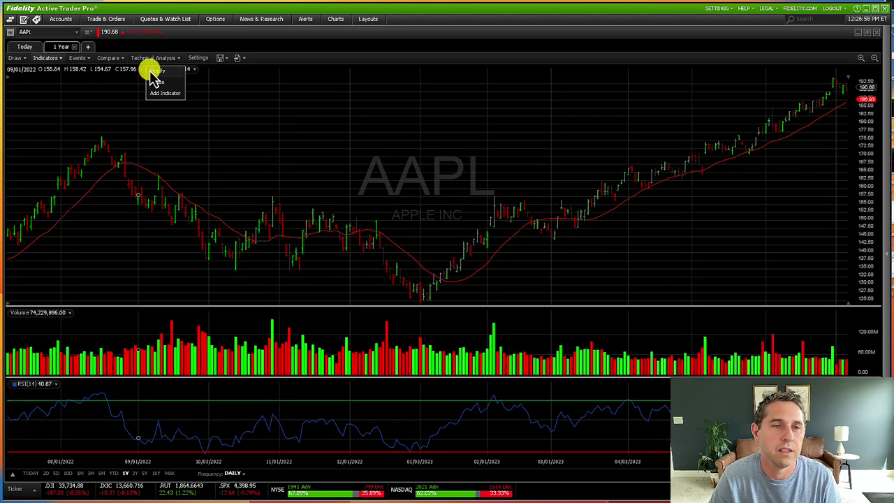
double_click(150, 70)
left_click(454, 216)
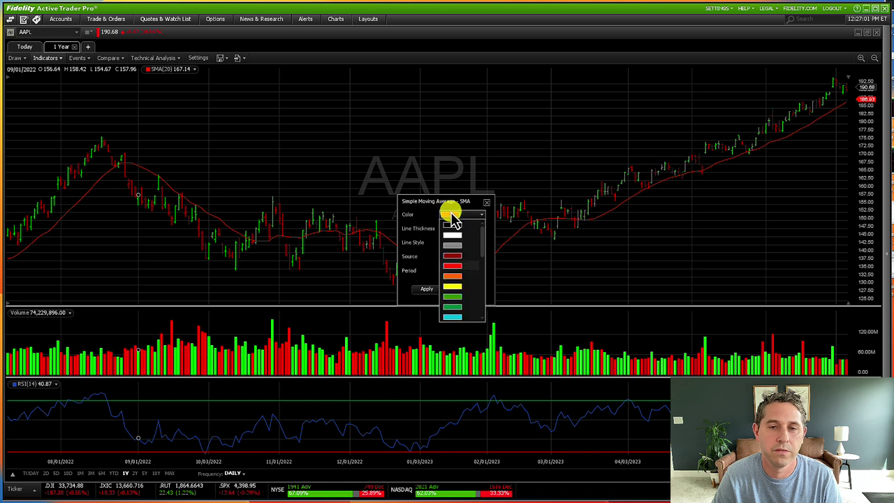
left_click(450, 241)
left_click(428, 289)
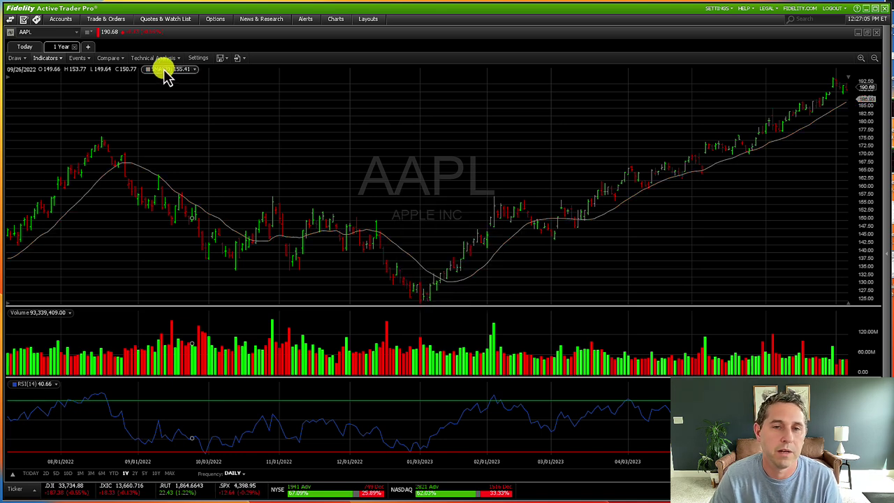
Add a High/Low Channel indicator with a period of 14 to the AAPL chart and compare it with the thinkorswim chart.
left_click(48, 60)
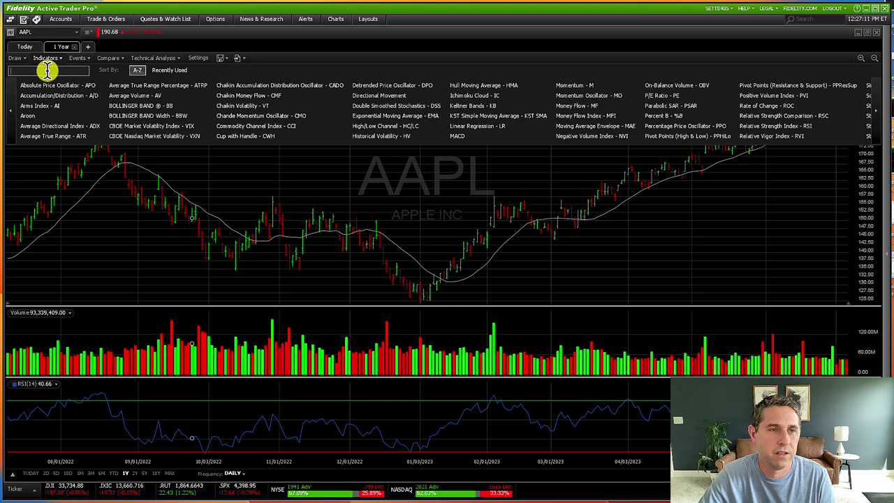
type("high")
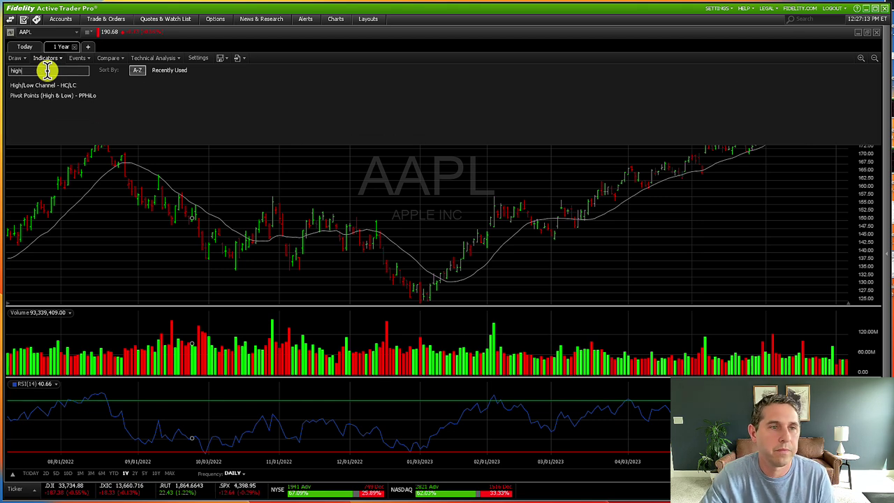
left_click(40, 85)
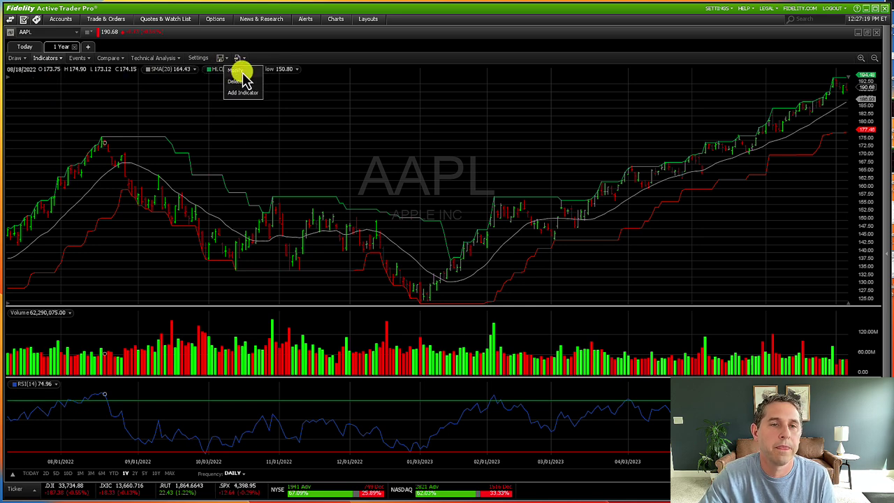
double_click(238, 73)
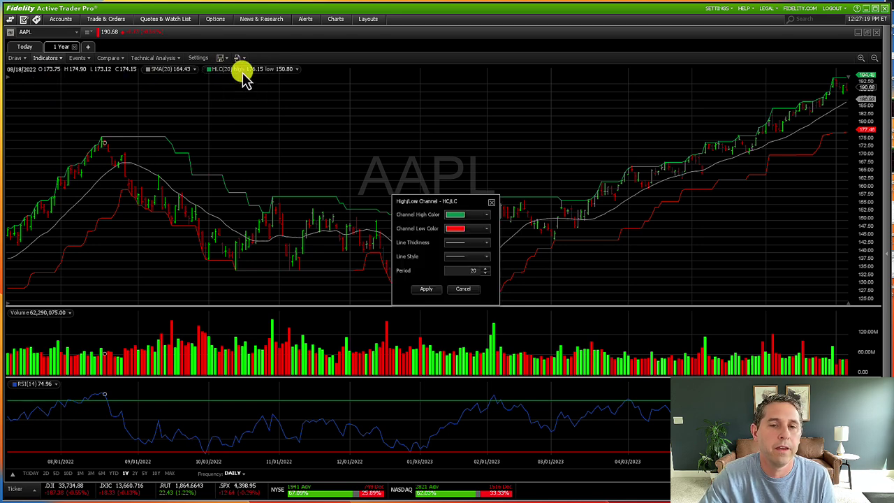
left_click(485, 273)
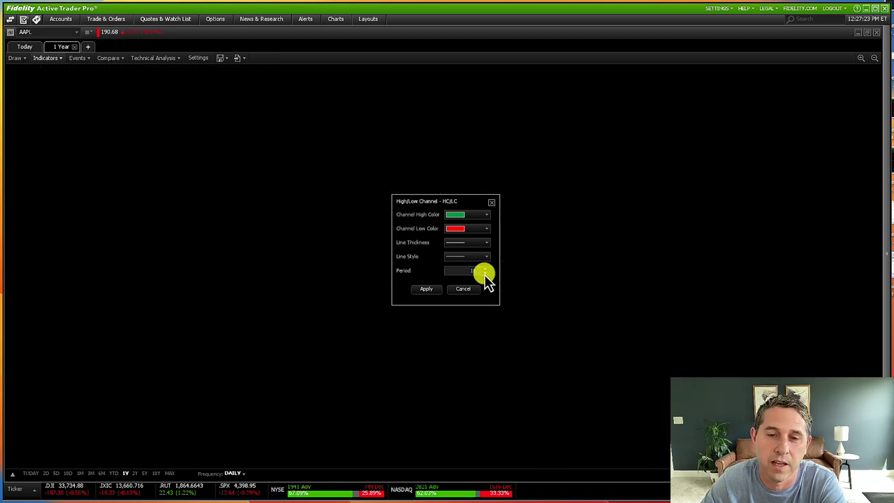
left_click(485, 273)
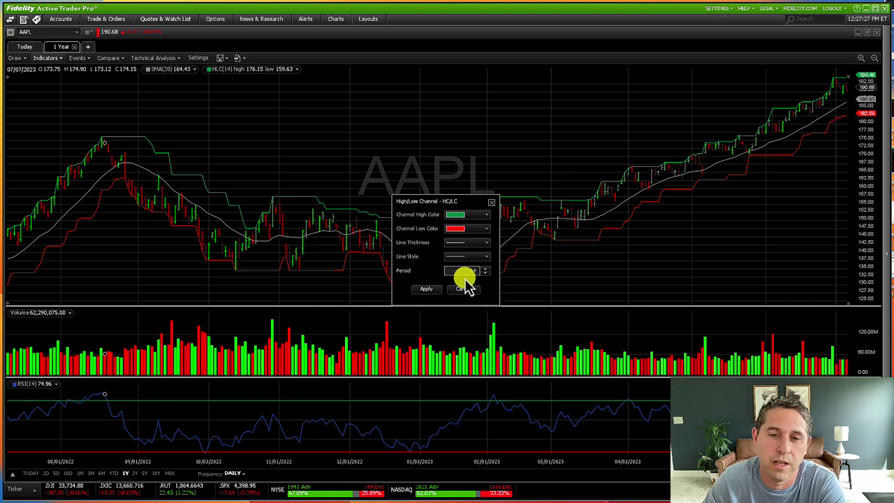
left_click(424, 289)
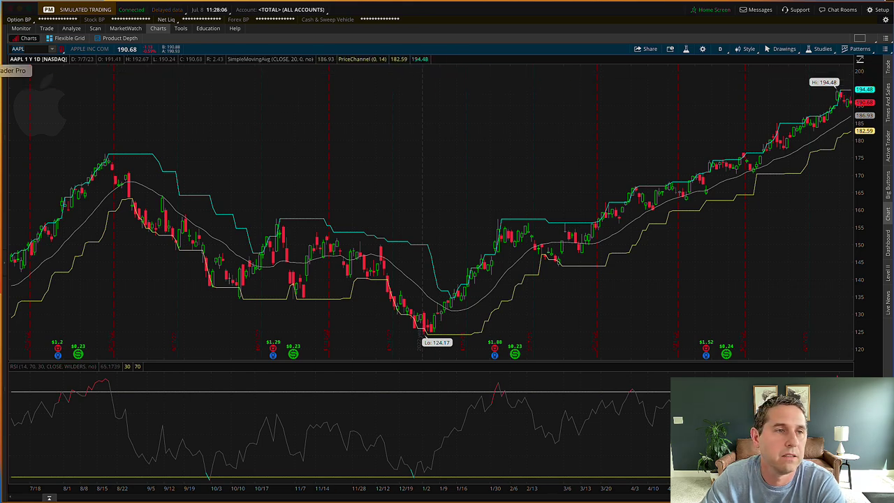
key("alt+Tab")
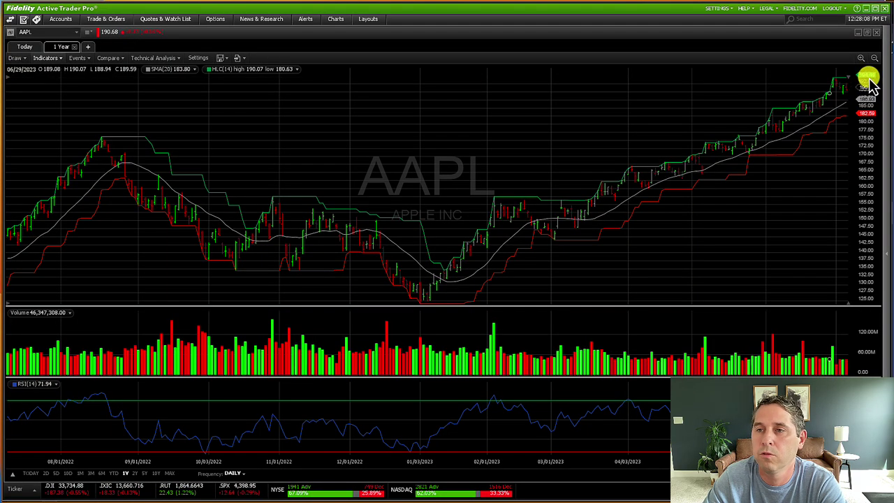
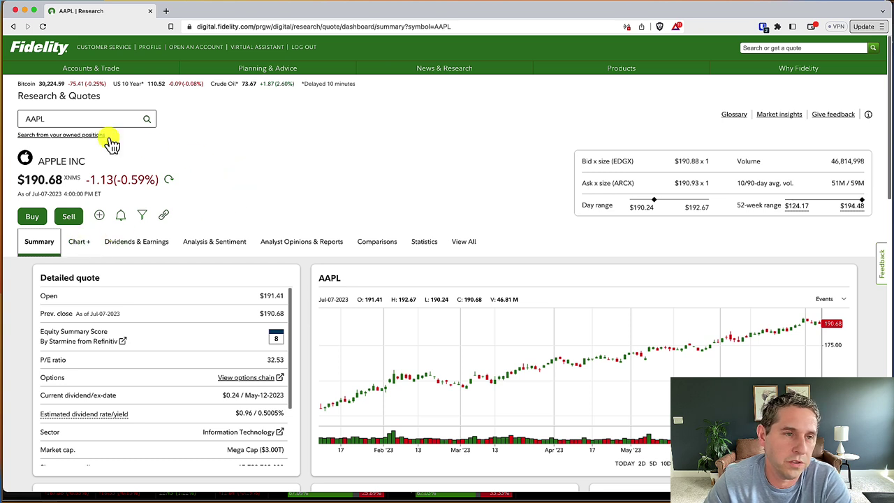
On the Fidelity website, open AAPL's full chart and examine its moving average, HHV, LLV and RSI indicators.
left_click(78, 242)
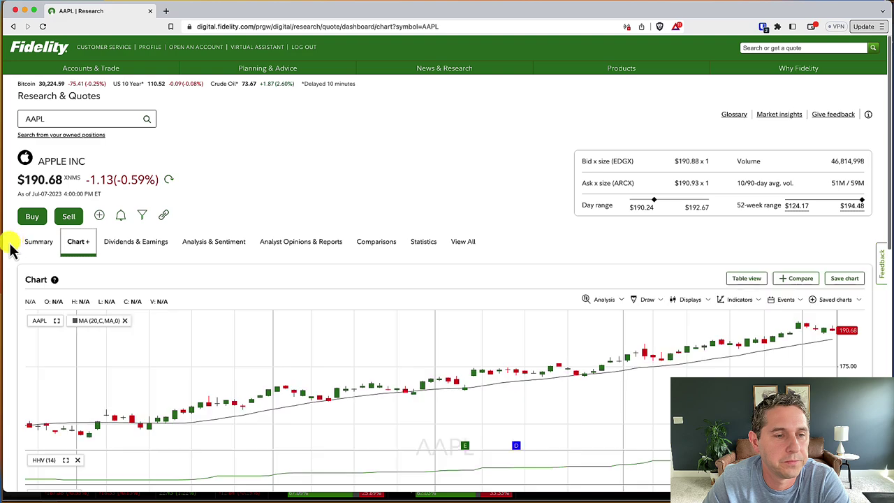
scroll(8, 244, "down", 2)
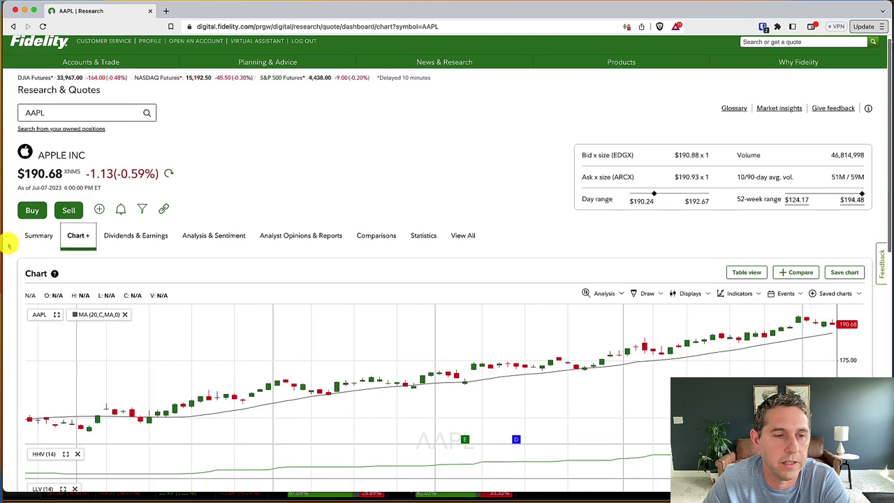
scroll(10, 248, "down", 5)
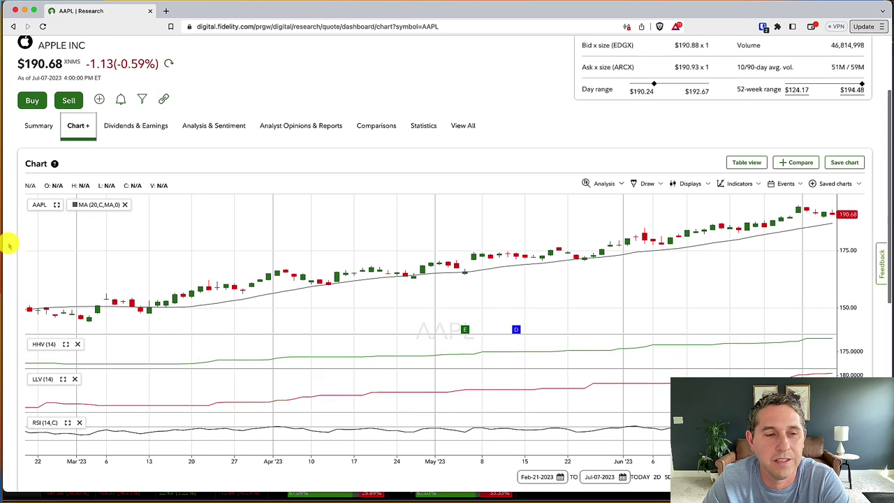
scroll(8, 244, "up", 1)
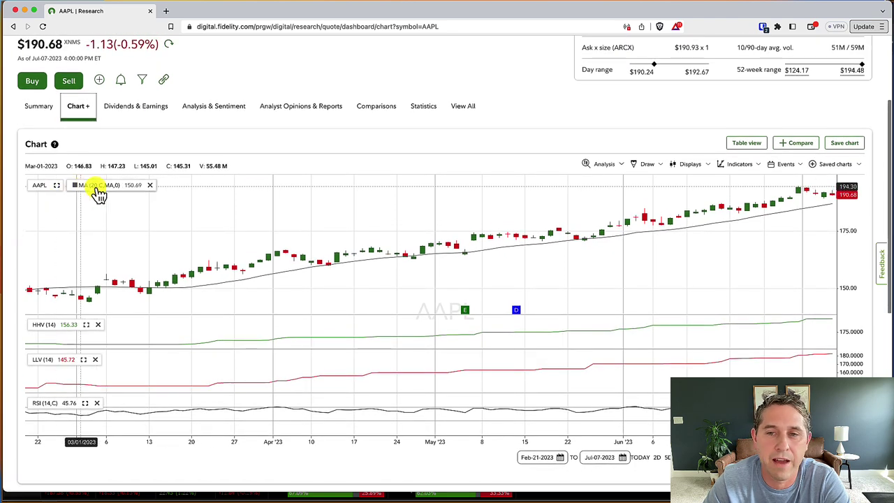
Turn off Mouse Wheel Zoom in the chart's display preferences.
left_click(742, 165)
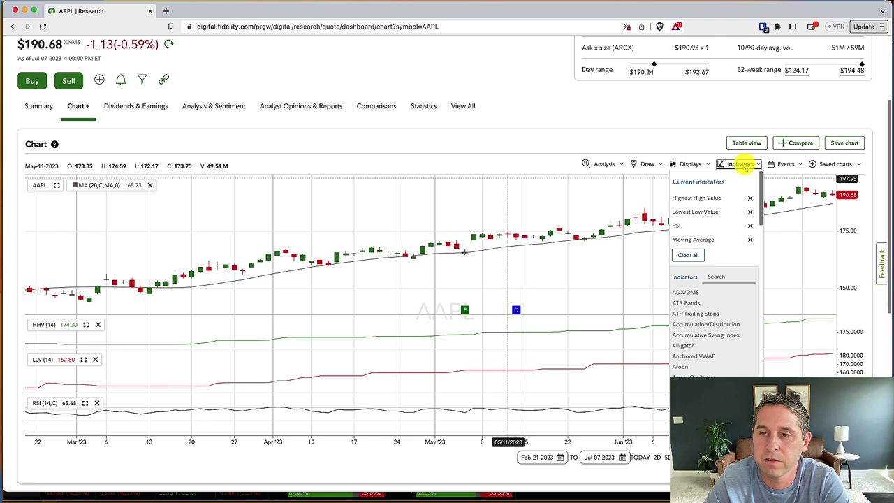
left_click(693, 165)
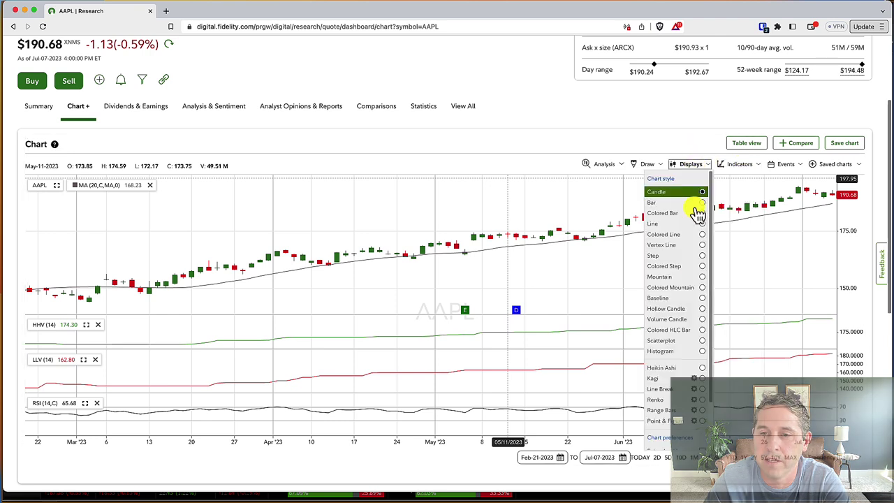
scroll(692, 374, "down", 2)
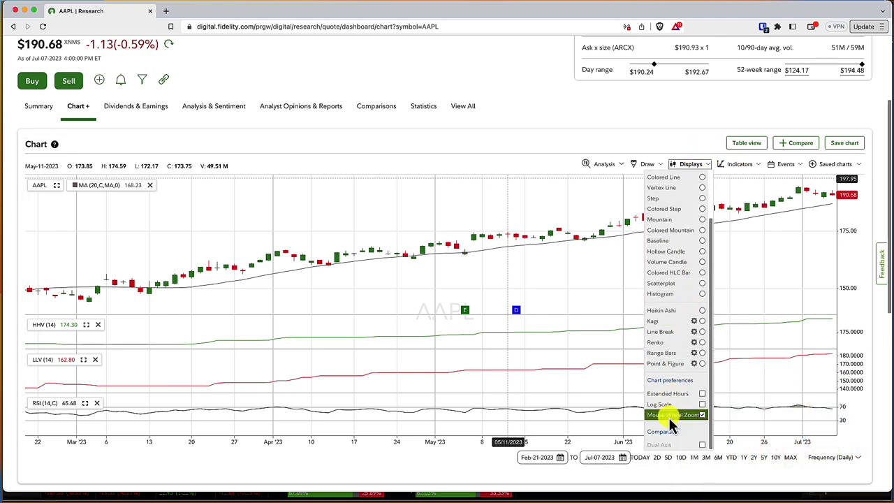
left_click(702, 415)
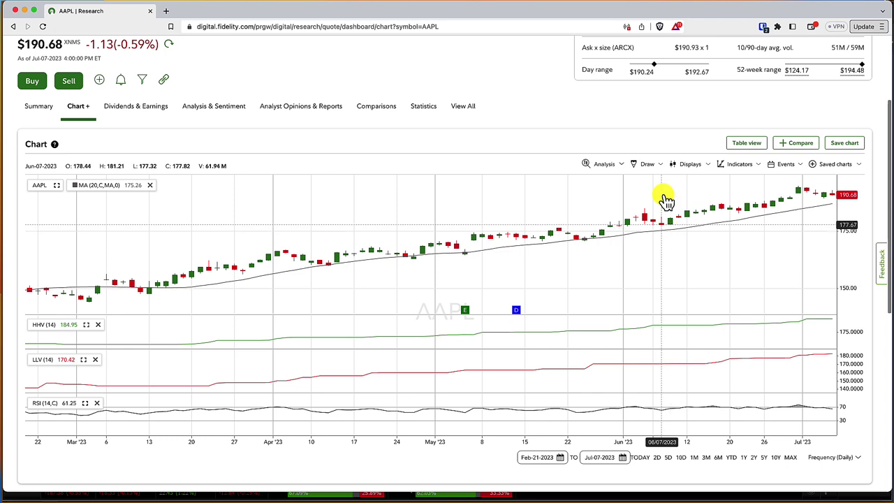
Search the chart indicators for "mov" and review the existing moving average's settings without changing them.
left_click(732, 166)
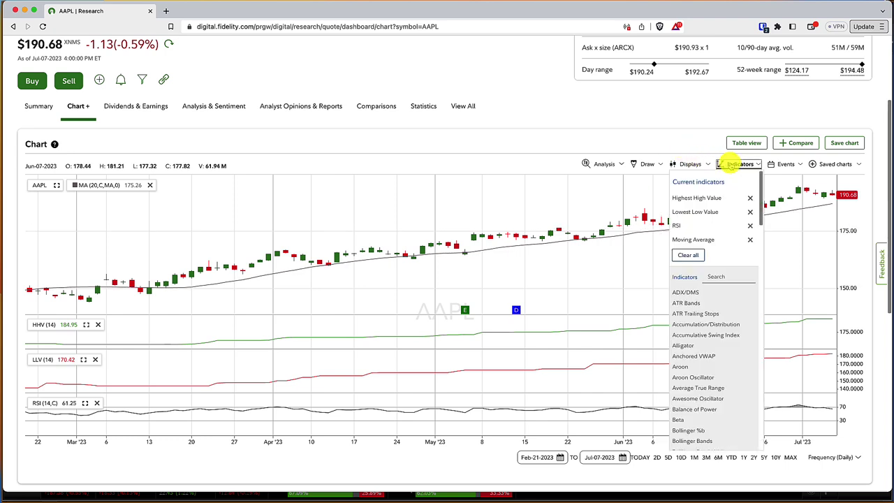
left_click(717, 276)
type("mov")
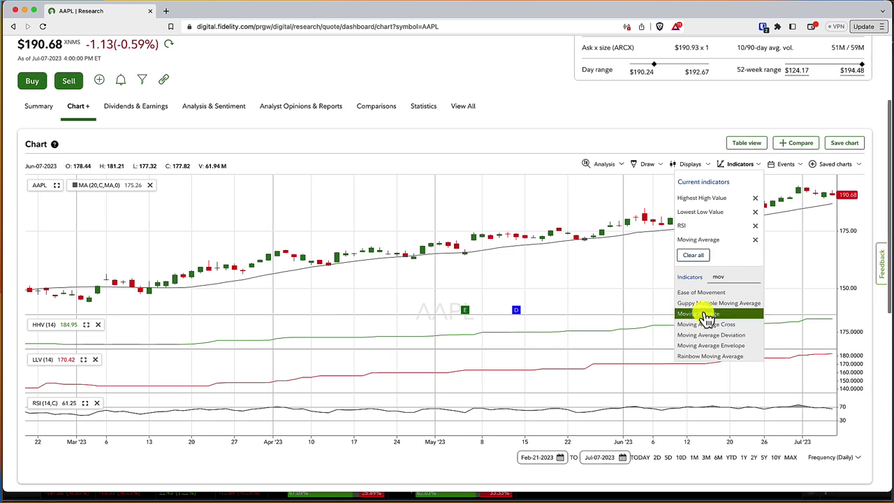
left_click(84, 187)
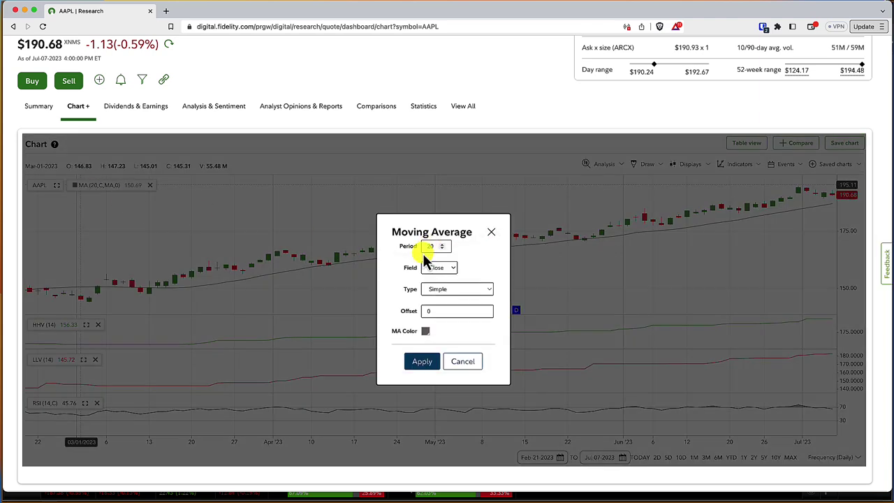
left_click(461, 363)
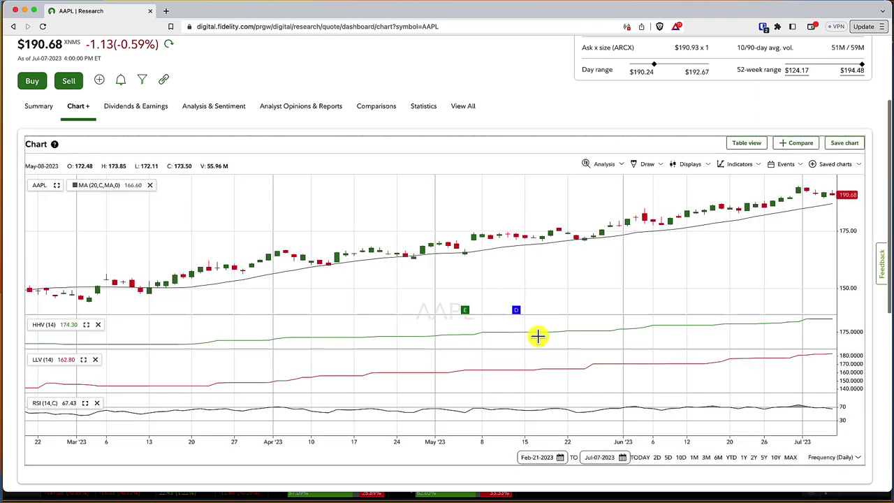
Search the chart indicators for "rsi" and review the existing RSI's period, overbought and oversold settings without changing them.
left_click(738, 165)
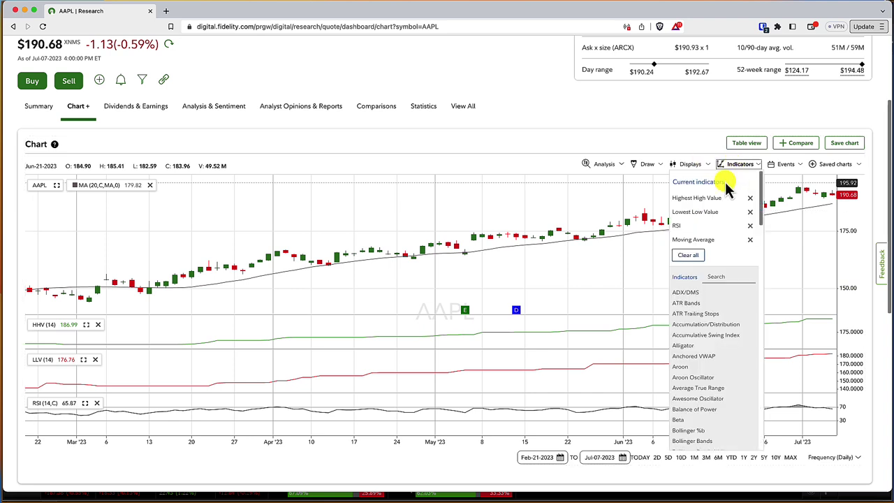
left_click(717, 276)
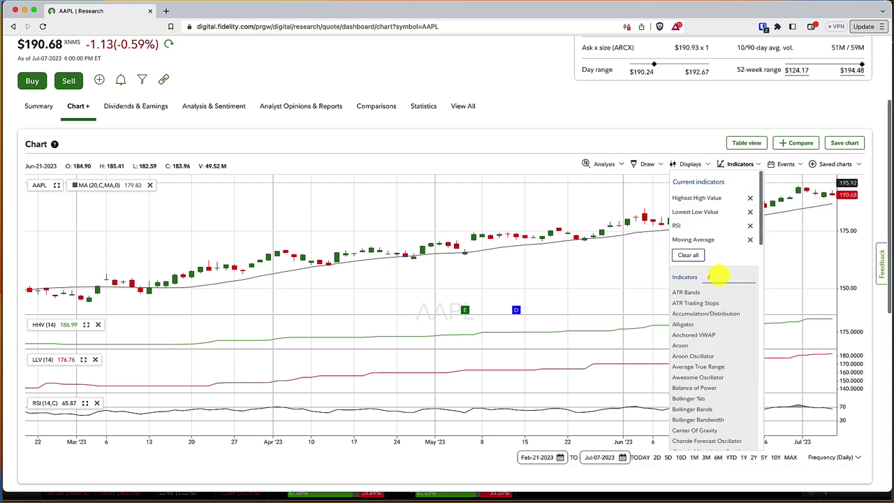
type("rsi")
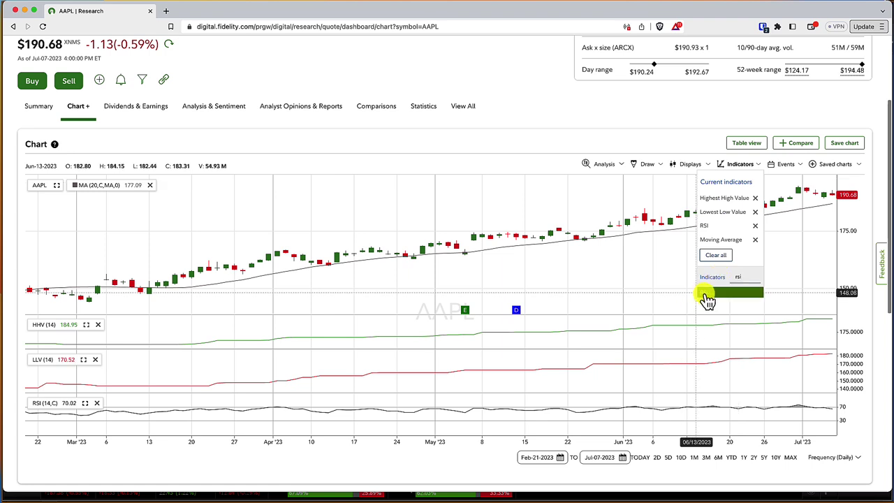
left_click(539, 160)
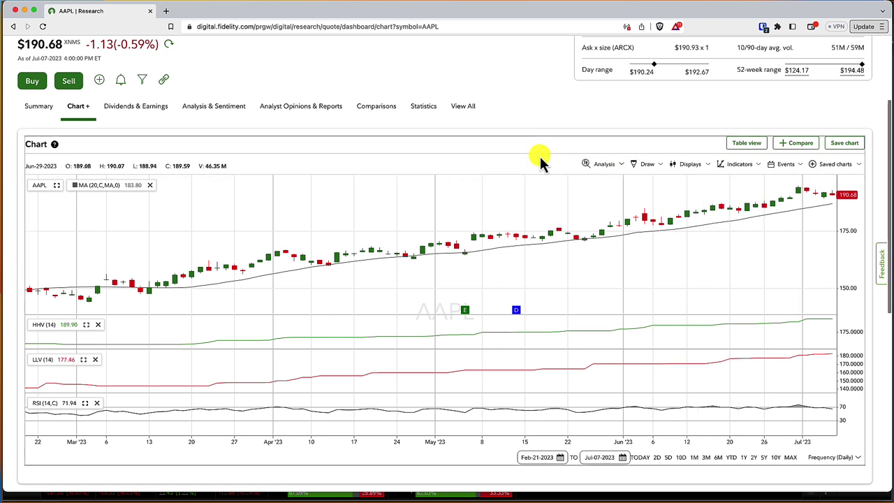
left_click(44, 402)
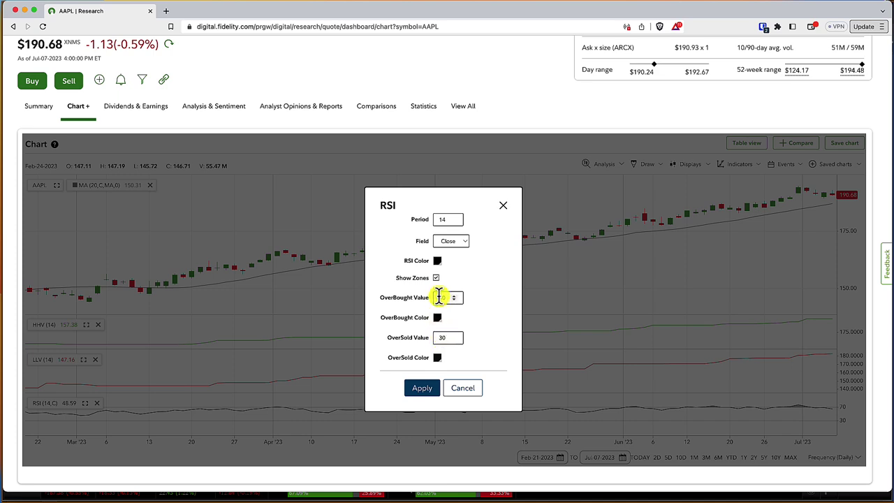
left_click(461, 388)
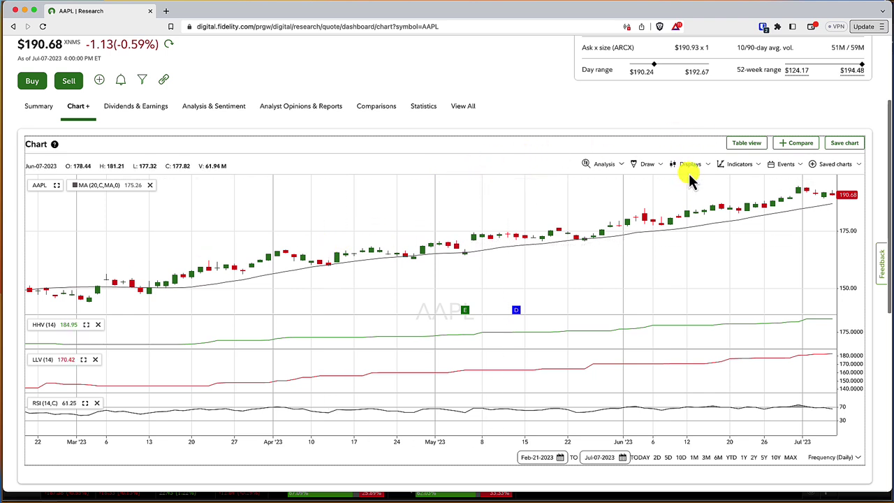
Search the chart indicators for "high" and review the existing Highest High Value indicator's settings without changing them.
left_click(738, 164)
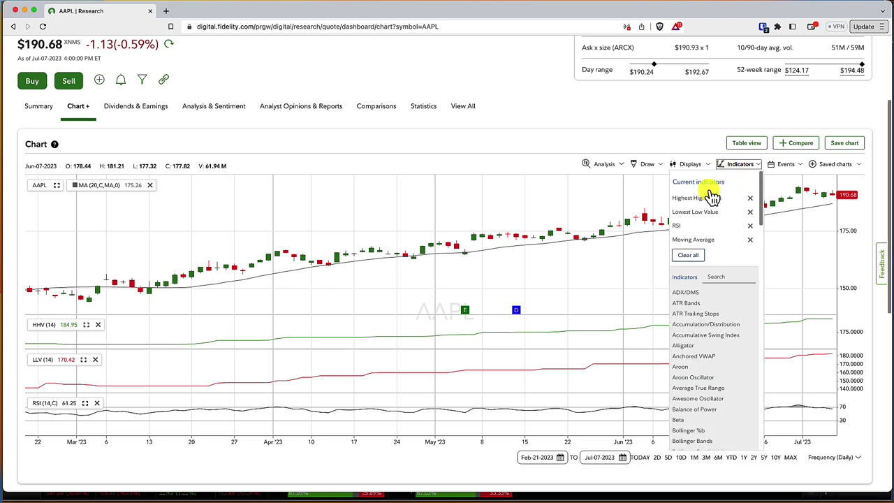
left_click(717, 276)
type("high")
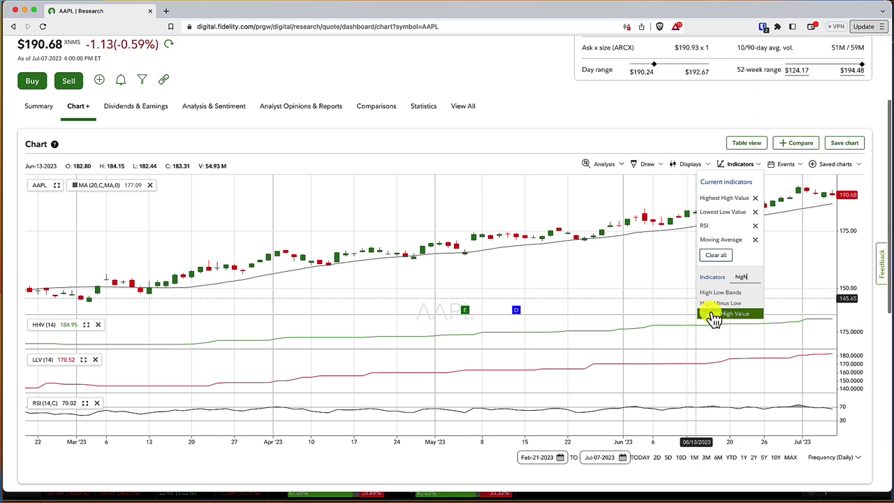
left_click(44, 325)
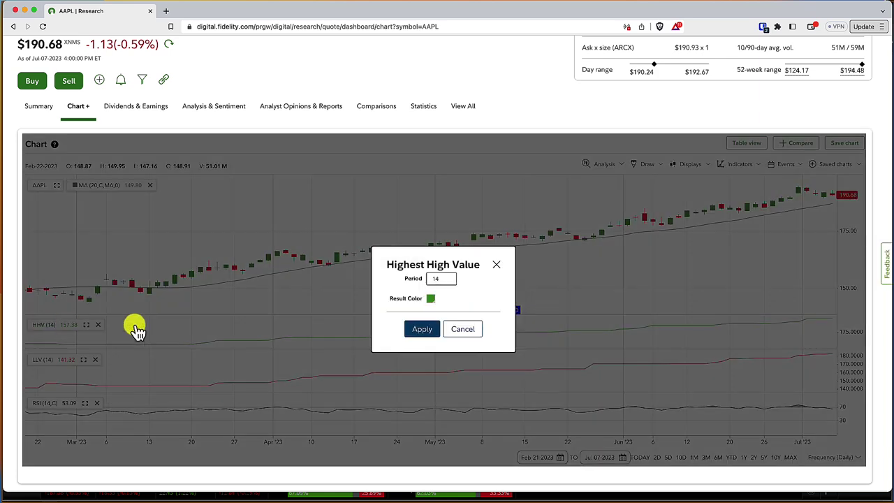
left_click(461, 329)
Search the chart indicators for "low" to locate Lowest Low Value, and close the list without adding anything.
left_click(736, 164)
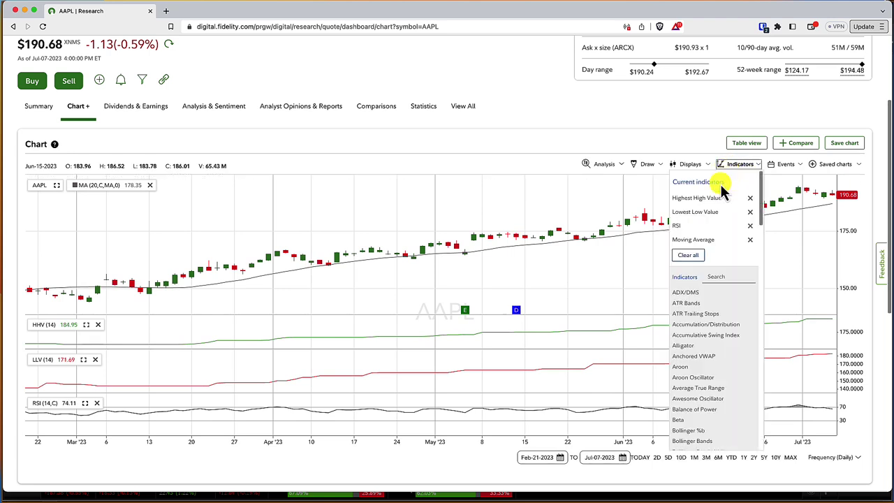
left_click(713, 276)
type("low")
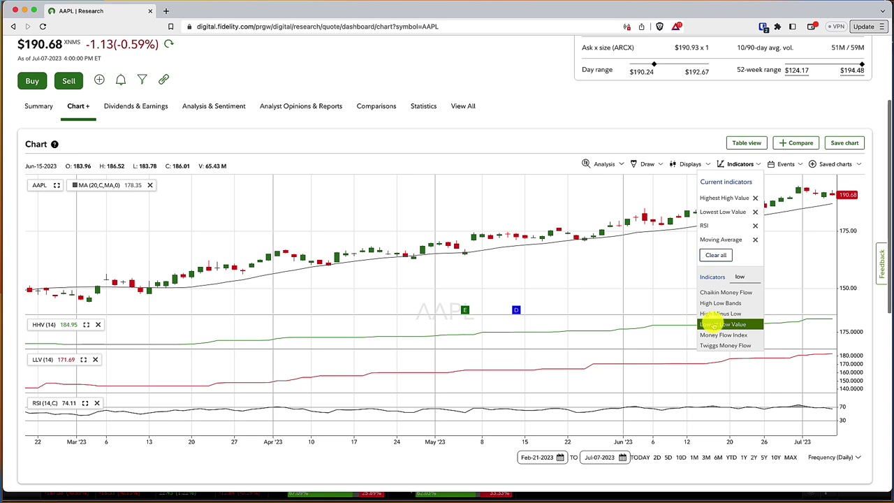
left_click(605, 140)
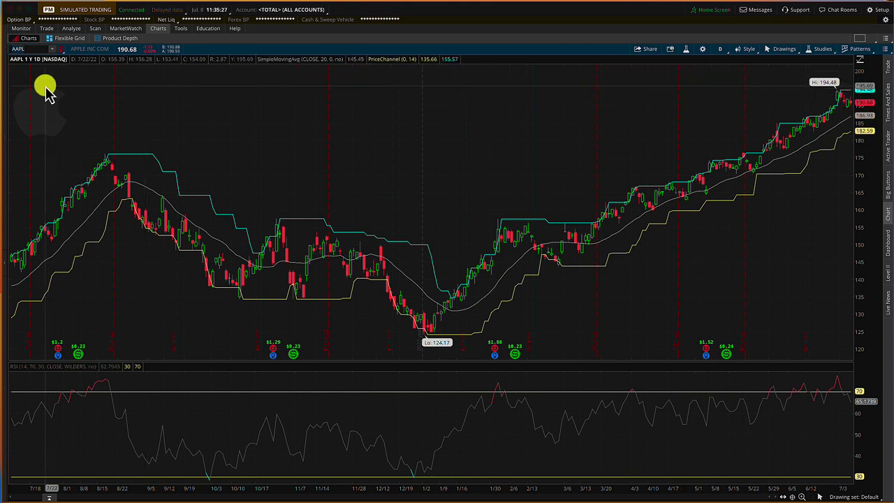
Switch from thinkorswim back to the Fidelity website and review the AAPL chart's save options without saving.
left_click(3, 102)
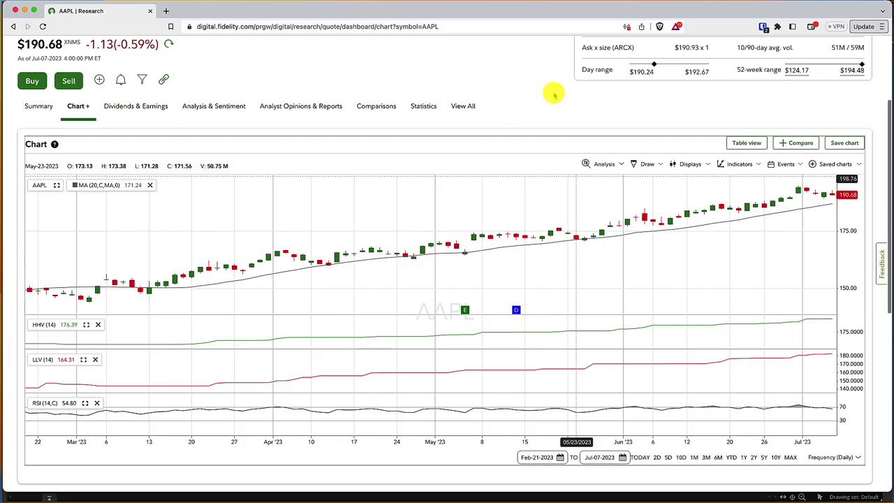
left_click(843, 144)
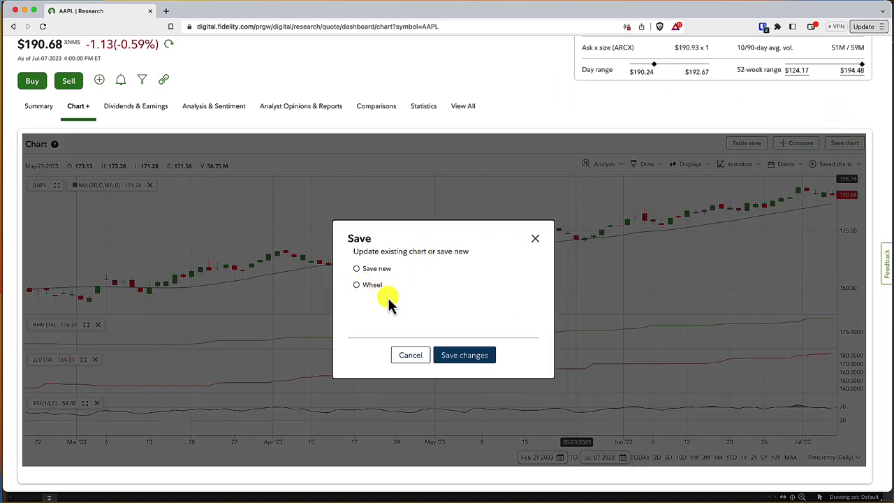
left_click(408, 355)
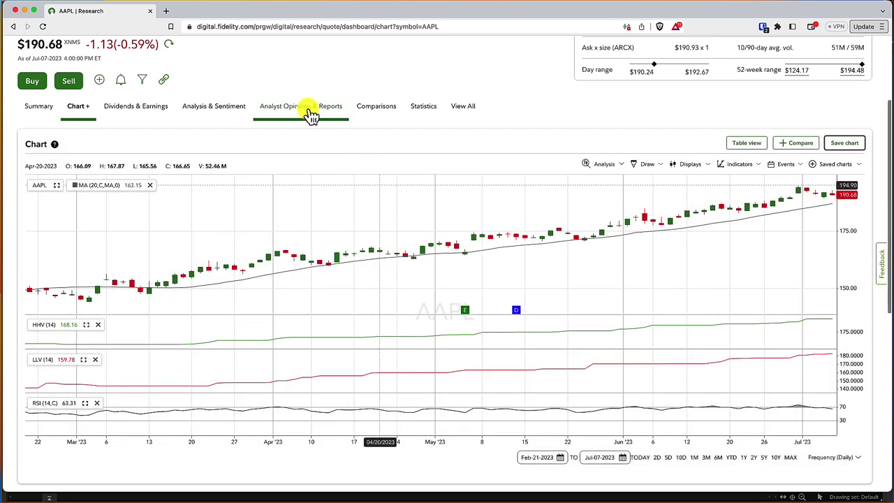
scroll(310, 114, "up", 4)
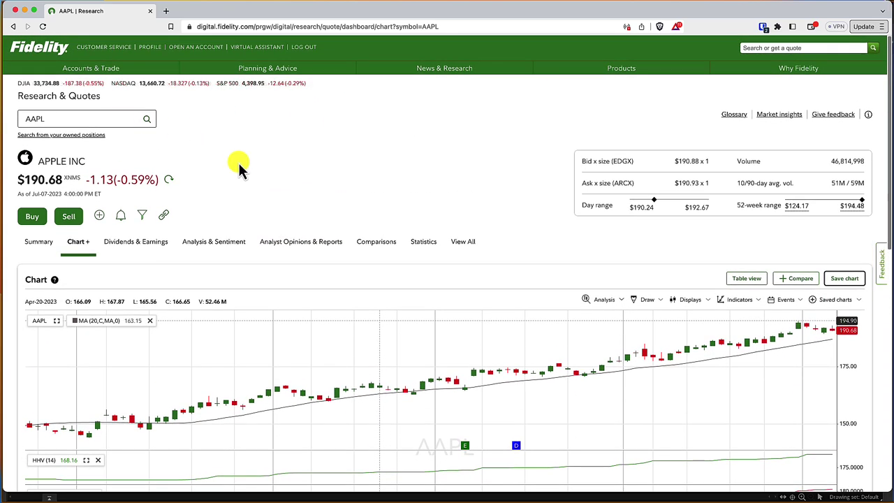